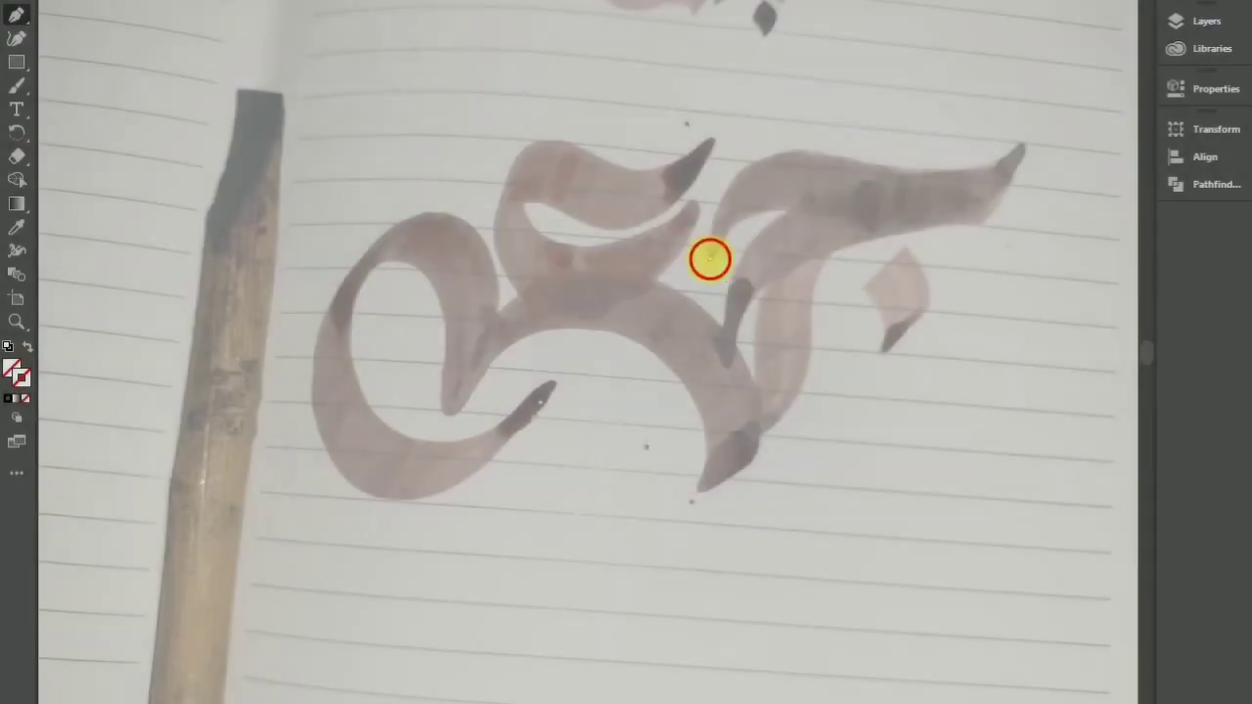
Step: Trace a closed Pen outline around the right-hand stroke up to its pointed tip
{"action": "left_click", "coordinate": [709, 259]}
{"action": "left_click_drag", "start_coordinate": [829, 153], "coordinate": [959, 179]}
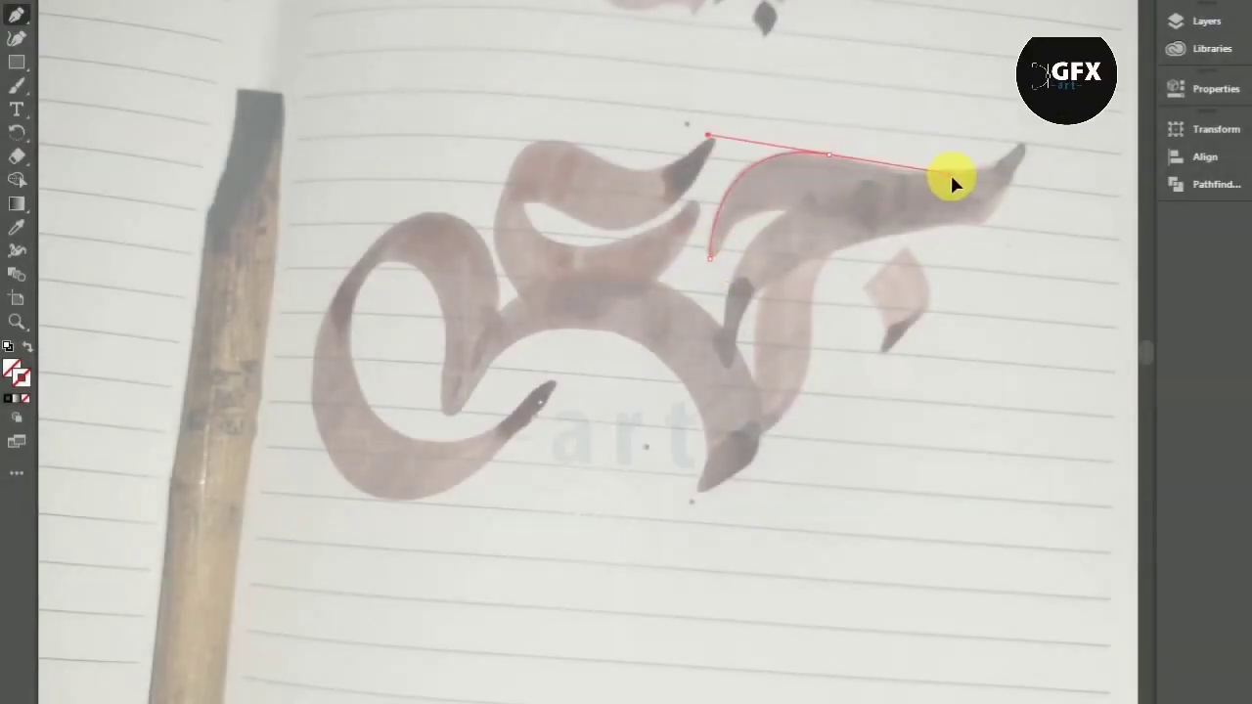
{"action": "mouse_move", "coordinate": [1024, 143]}
{"action": "left_mouse_down"}
{"action": "mouse_move", "coordinate": [932, 223]}
{"action": "mouse_move", "coordinate": [853, 223]}
{"action": "left_mouse_up"}
{"action": "left_click", "coordinate": [710, 257]}
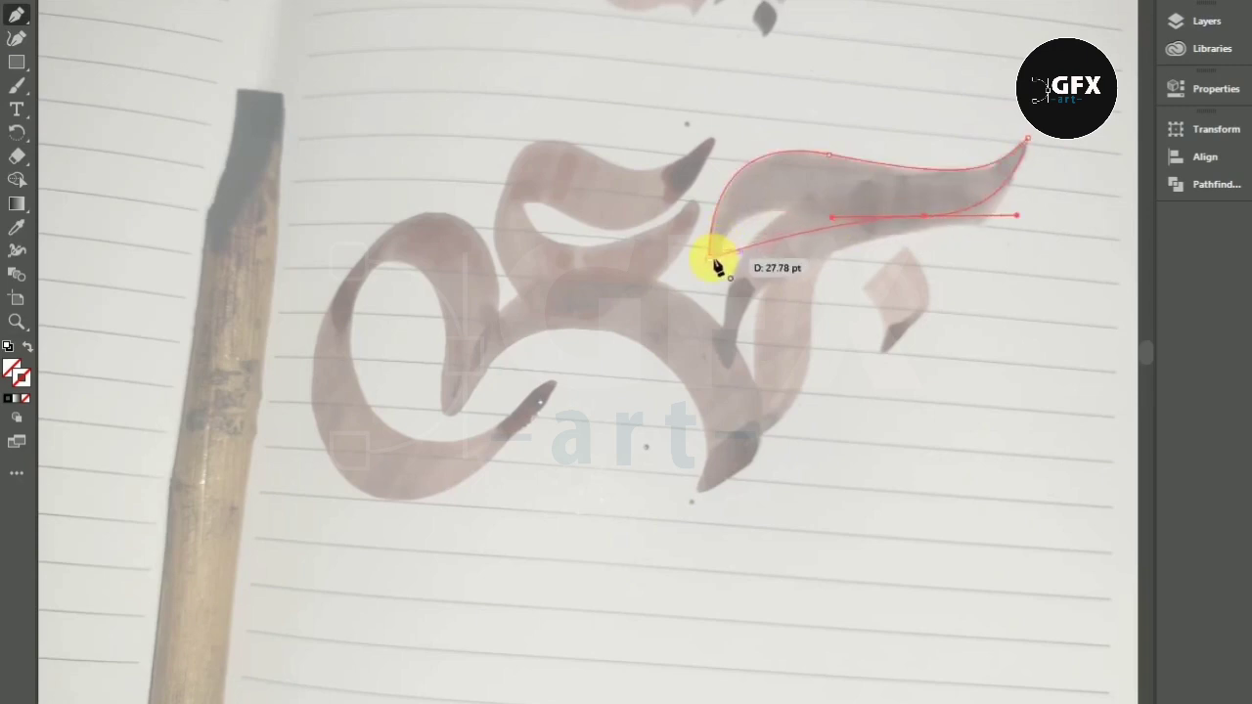
Step: Outline the descending stroke with curved anchors following its shape
{"action": "left_click", "coordinate": [726, 365]}
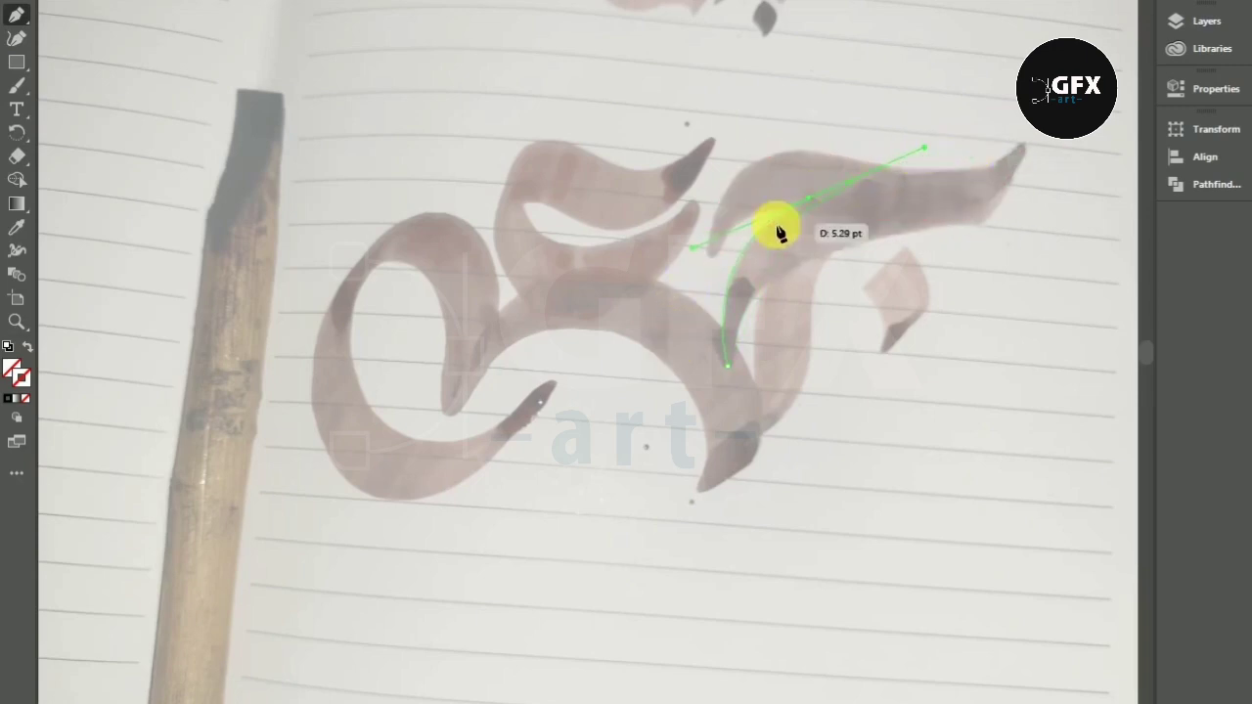
{"action": "left_click_drag", "start_coordinate": [1025, 140], "coordinate": [846, 255]}
{"action": "mouse_move", "coordinate": [809, 200]}
{"action": "left_mouse_down"}
{"action": "mouse_move", "coordinate": [878, 248]}
{"action": "mouse_move", "coordinate": [763, 343]}
{"action": "left_mouse_up"}
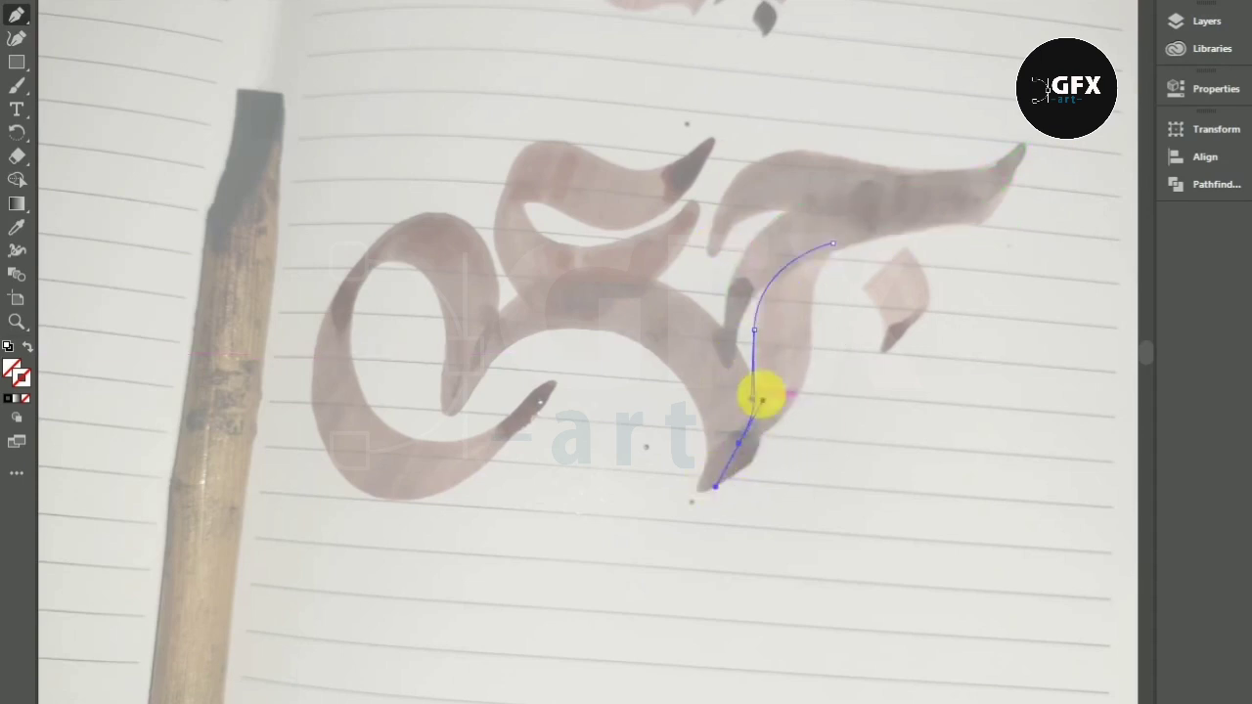
{"action": "mouse_move", "coordinate": [763, 397]}
{"action": "left_mouse_down"}
{"action": "mouse_move", "coordinate": [812, 342]}
{"action": "mouse_move", "coordinate": [837, 283]}
{"action": "left_mouse_up"}
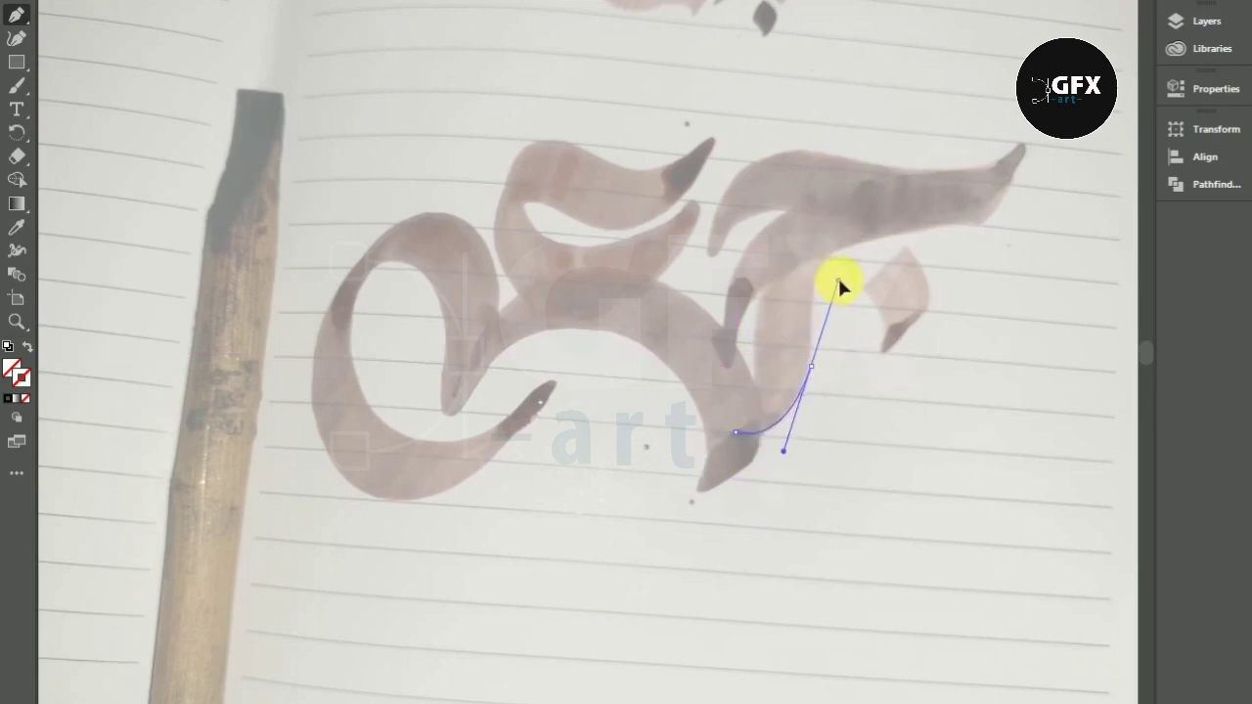
Step: Trace the lower crescent stroke along its upper edge to its end
{"action": "left_click", "coordinate": [443, 415]}
{"action": "left_click_drag", "start_coordinate": [607, 270], "coordinate": [736, 283]}
{"action": "left_click_drag", "start_coordinate": [751, 430], "coordinate": [760, 465]}
{"action": "mouse_move", "coordinate": [720, 504]}
{"action": "left_mouse_down"}
{"action": "mouse_move", "coordinate": [704, 504]}
{"action": "mouse_move", "coordinate": [648, 358]}
{"action": "left_mouse_up"}
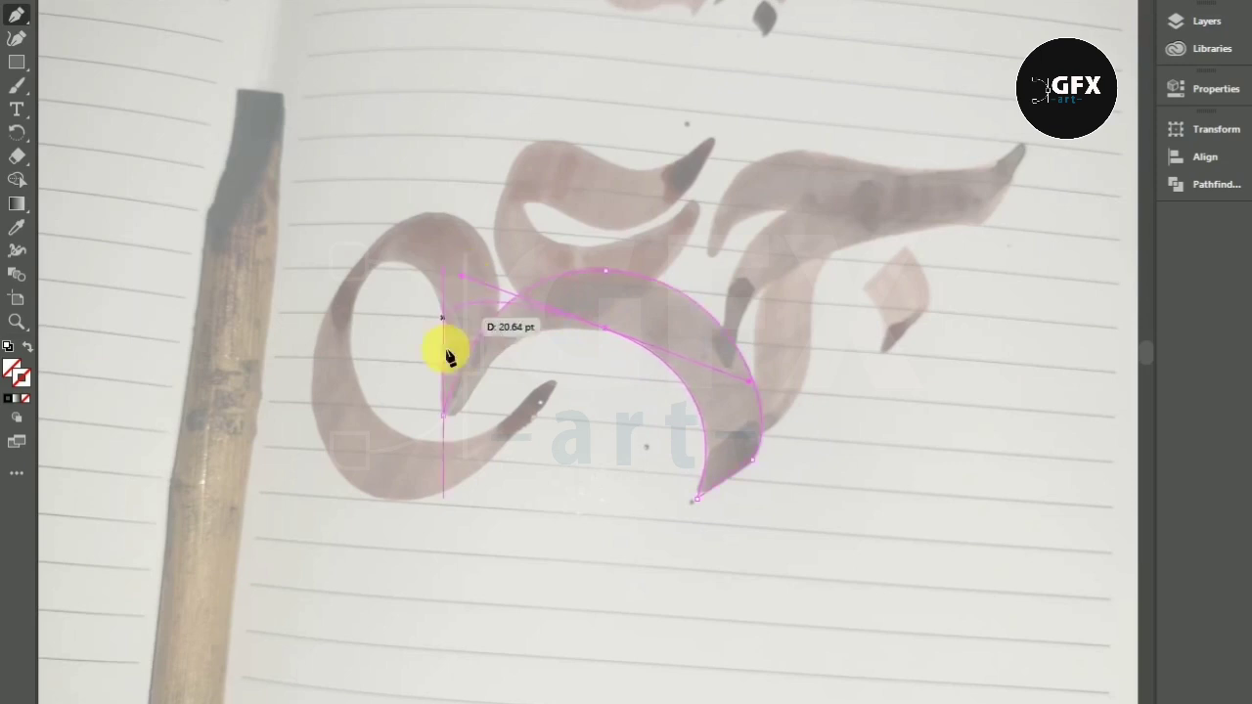
{"action": "left_click_drag", "start_coordinate": [466, 274], "coordinate": [518, 266]}
Step: Outline the left loop stroke and the upper curl's edges
{"action": "mouse_move", "coordinate": [486, 427]}
{"action": "left_mouse_down"}
{"action": "mouse_move", "coordinate": [498, 260]}
{"action": "mouse_move", "coordinate": [466, 179]}
{"action": "left_mouse_up"}
{"action": "mouse_move", "coordinate": [467, 124]}
{"action": "left_mouse_down"}
{"action": "mouse_move", "coordinate": [498, 302]}
{"action": "mouse_move", "coordinate": [486, 256]}
{"action": "left_mouse_up"}
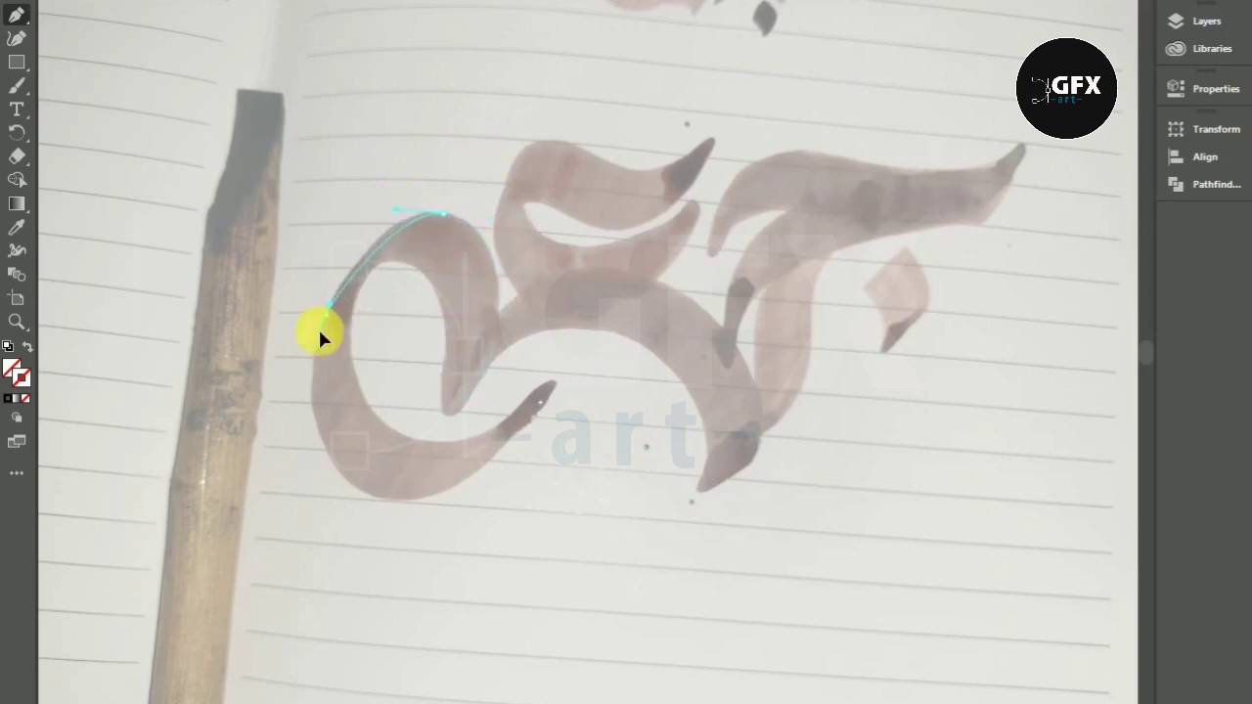
{"action": "left_click_drag", "start_coordinate": [541, 391], "coordinate": [561, 315]}
{"action": "left_click_drag", "start_coordinate": [404, 435], "coordinate": [309, 419]}
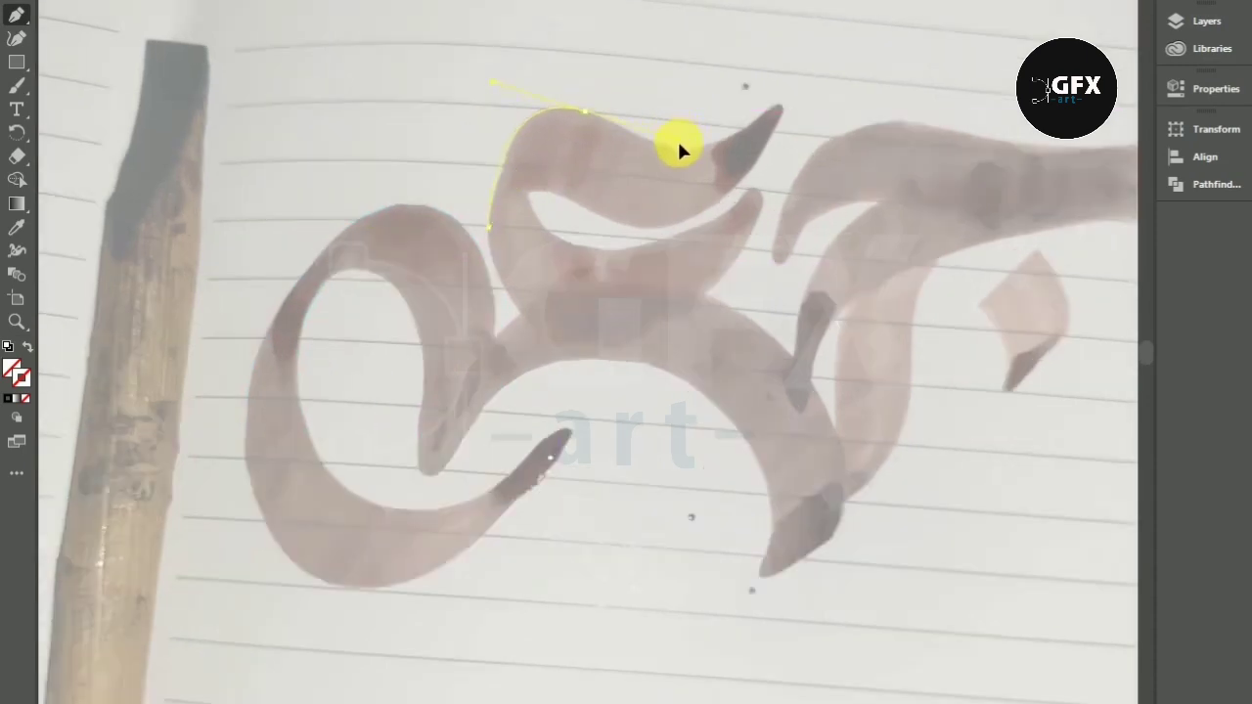
{"action": "left_click_drag", "start_coordinate": [778, 107], "coordinate": [675, 230]}
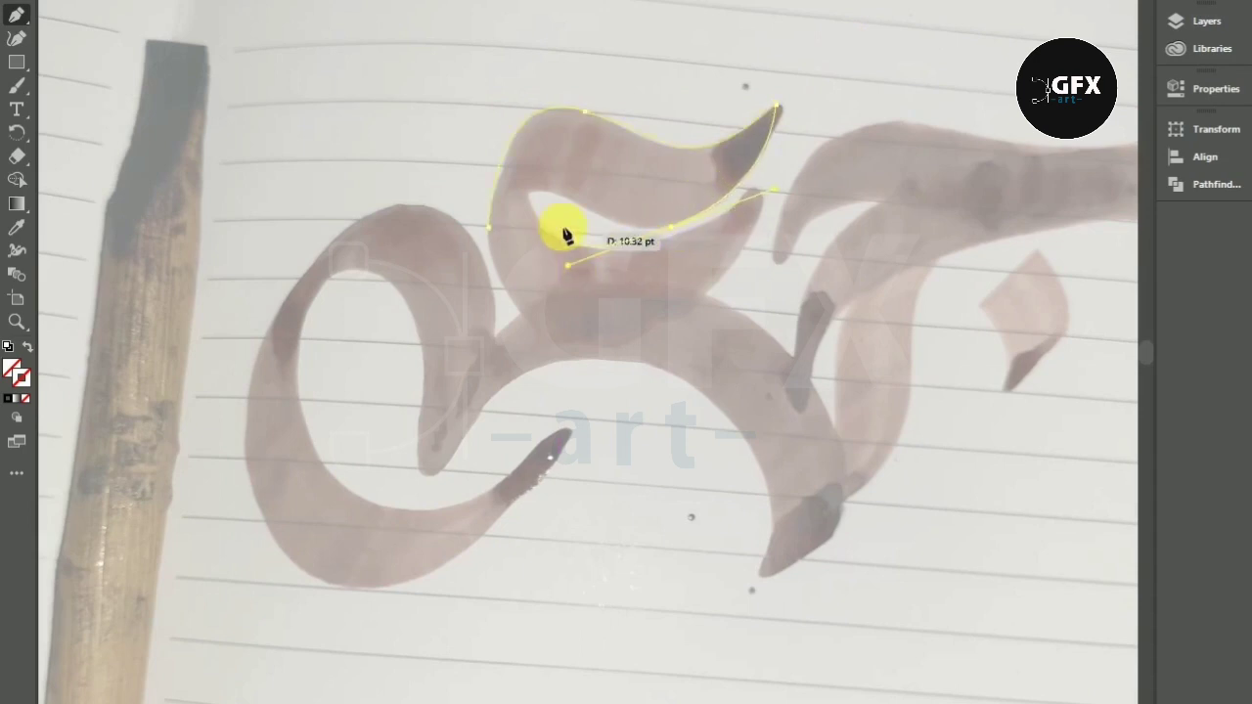
{"action": "mouse_move", "coordinate": [671, 226]}
{"action": "left_mouse_down"}
{"action": "mouse_move", "coordinate": [573, 202]}
{"action": "mouse_move", "coordinate": [517, 224]}
{"action": "left_mouse_up"}
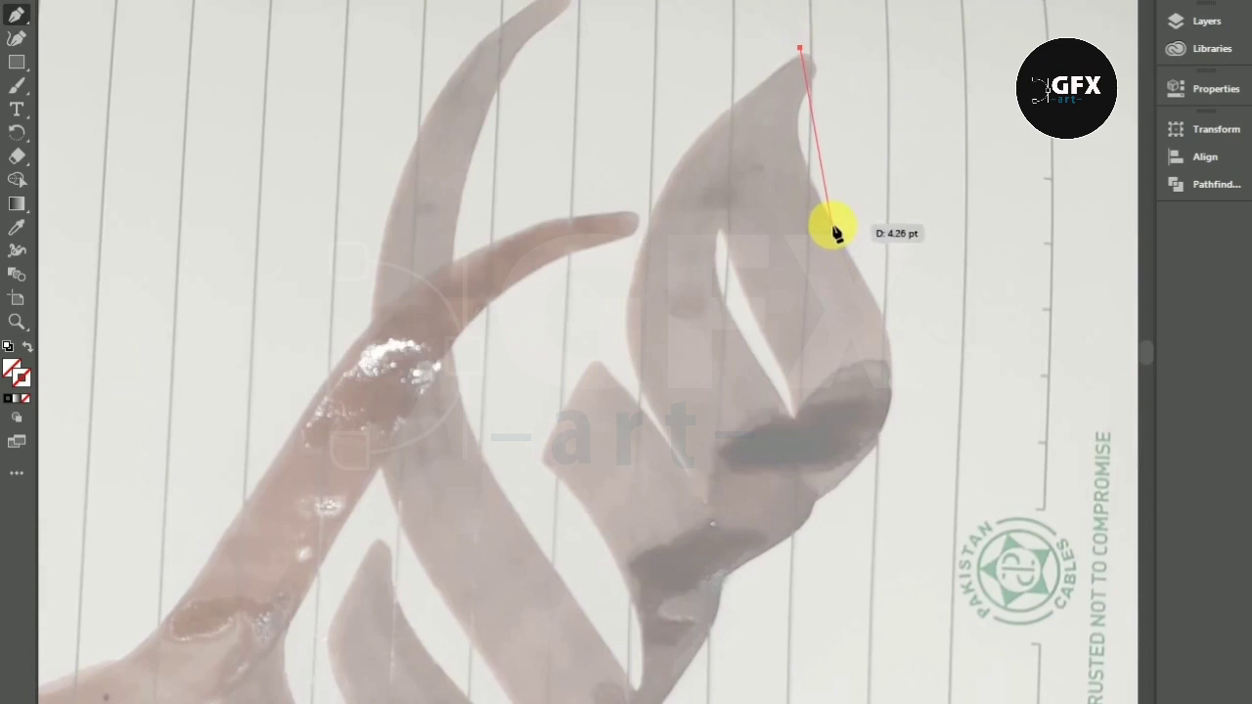
Step: Trace the tall leaf stroke's outline up to its tip
{"action": "left_click_drag", "start_coordinate": [791, 506], "coordinate": [714, 548]}
{"action": "left_click_drag", "start_coordinate": [634, 562], "coordinate": [684, 545]}
{"action": "mouse_move", "coordinate": [791, 506]}
{"action": "left_mouse_down"}
{"action": "mouse_move", "coordinate": [769, 344]}
{"action": "mouse_move", "coordinate": [719, 269]}
{"action": "left_mouse_up"}
{"action": "scroll", "coordinate": [707, 242], "scroll_direction": "up", "scroll_amount": 5}
{"action": "left_click_drag", "start_coordinate": [802, 265], "coordinate": [876, 228]}
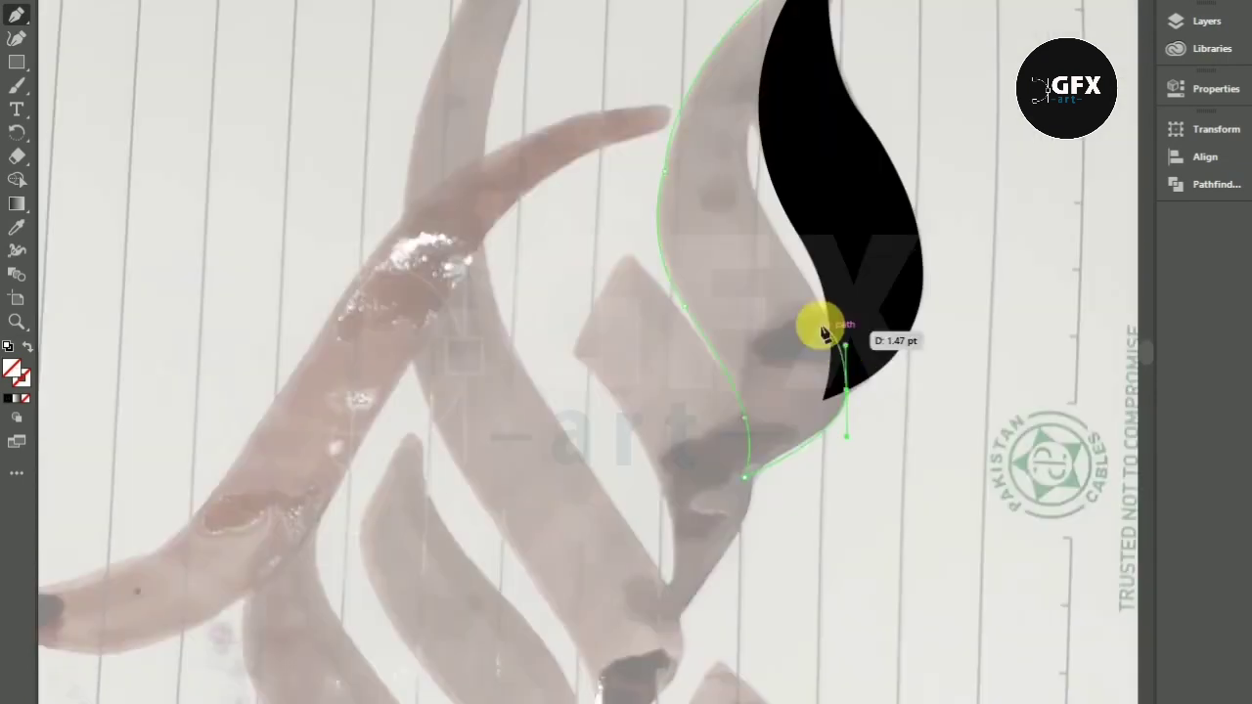
{"action": "left_click_drag", "start_coordinate": [699, 185], "coordinate": [788, 308]}
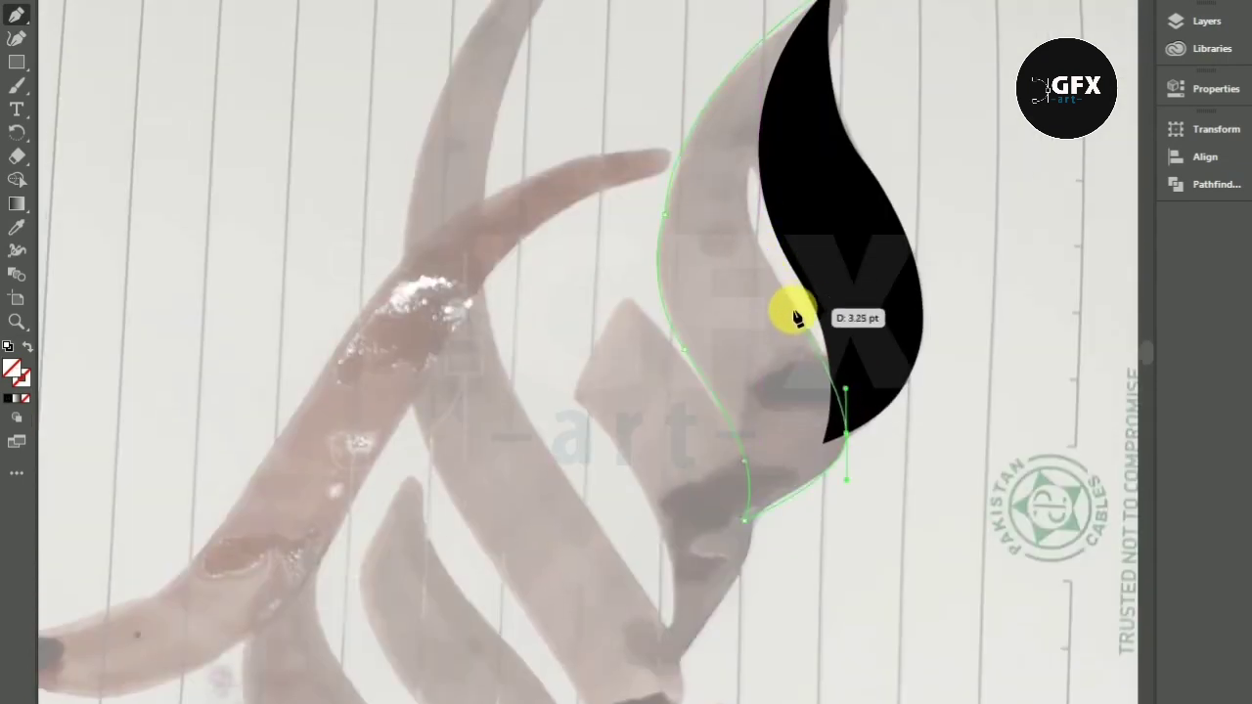
Step: Continue the leaf outline down its edge into the neighbouring stroke
{"action": "scroll", "coordinate": [769, 272], "scroll_direction": "up", "scroll_amount": 4}
{"action": "left_click", "coordinate": [828, 163]}
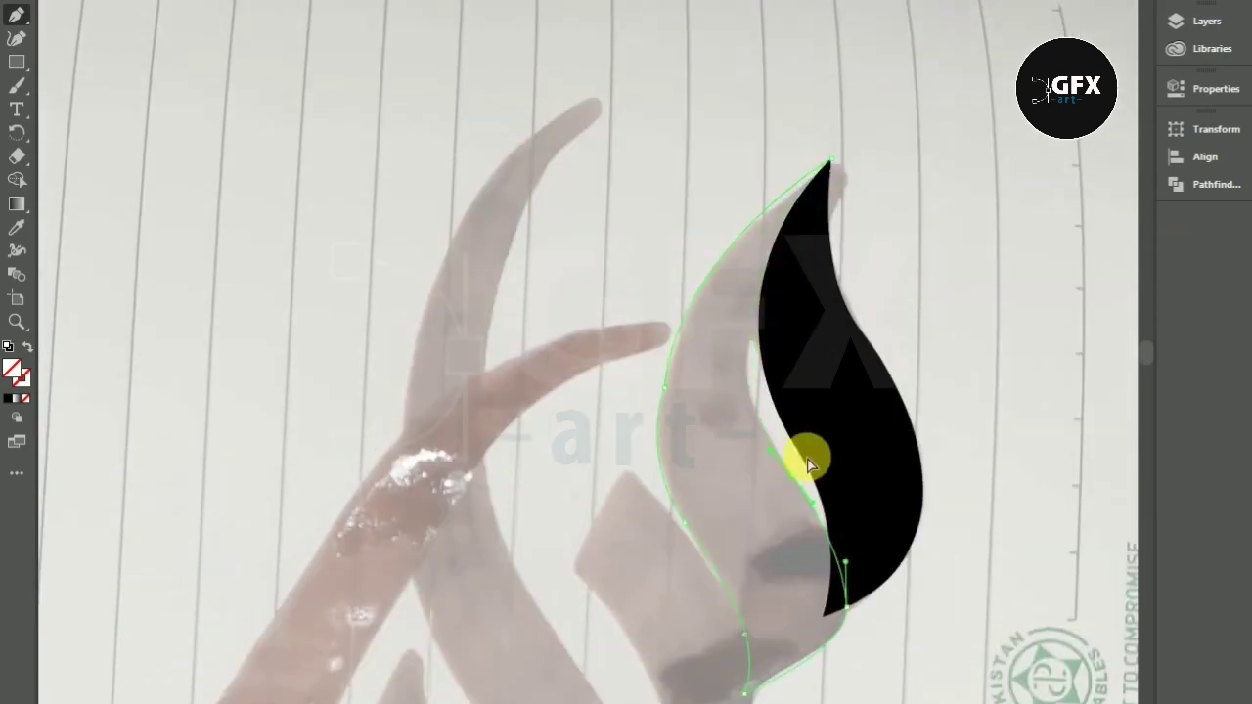
{"action": "scroll", "coordinate": [808, 464], "scroll_direction": "up", "scroll_amount": 2}
{"action": "left_click_drag", "start_coordinate": [815, 526], "coordinate": [811, 210]}
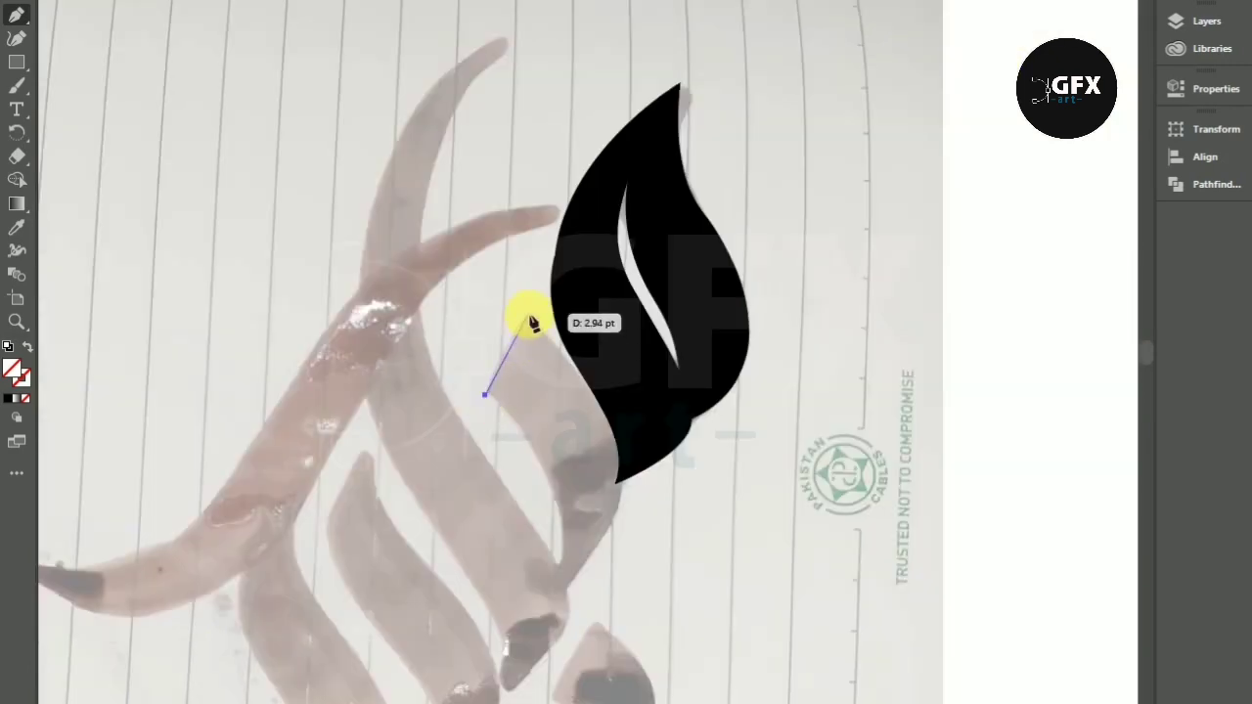
{"action": "mouse_move", "coordinate": [622, 445]}
{"action": "left_mouse_down"}
{"action": "mouse_move", "coordinate": [621, 559]}
{"action": "mouse_move", "coordinate": [602, 610]}
{"action": "left_mouse_up"}
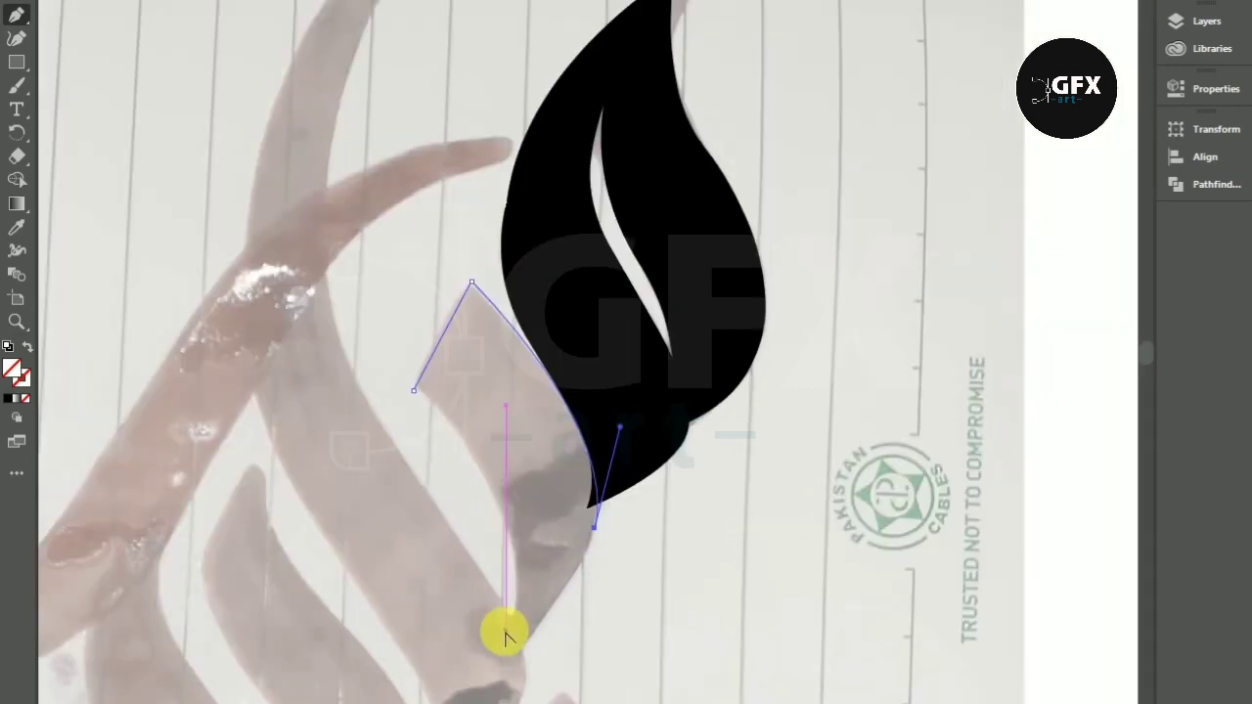
{"action": "left_click_drag", "start_coordinate": [502, 638], "coordinate": [456, 644]}
{"action": "mouse_move", "coordinate": [486, 587]}
{"action": "left_mouse_down"}
{"action": "mouse_move", "coordinate": [464, 692]}
{"action": "mouse_move", "coordinate": [503, 518]}
{"action": "left_mouse_up"}
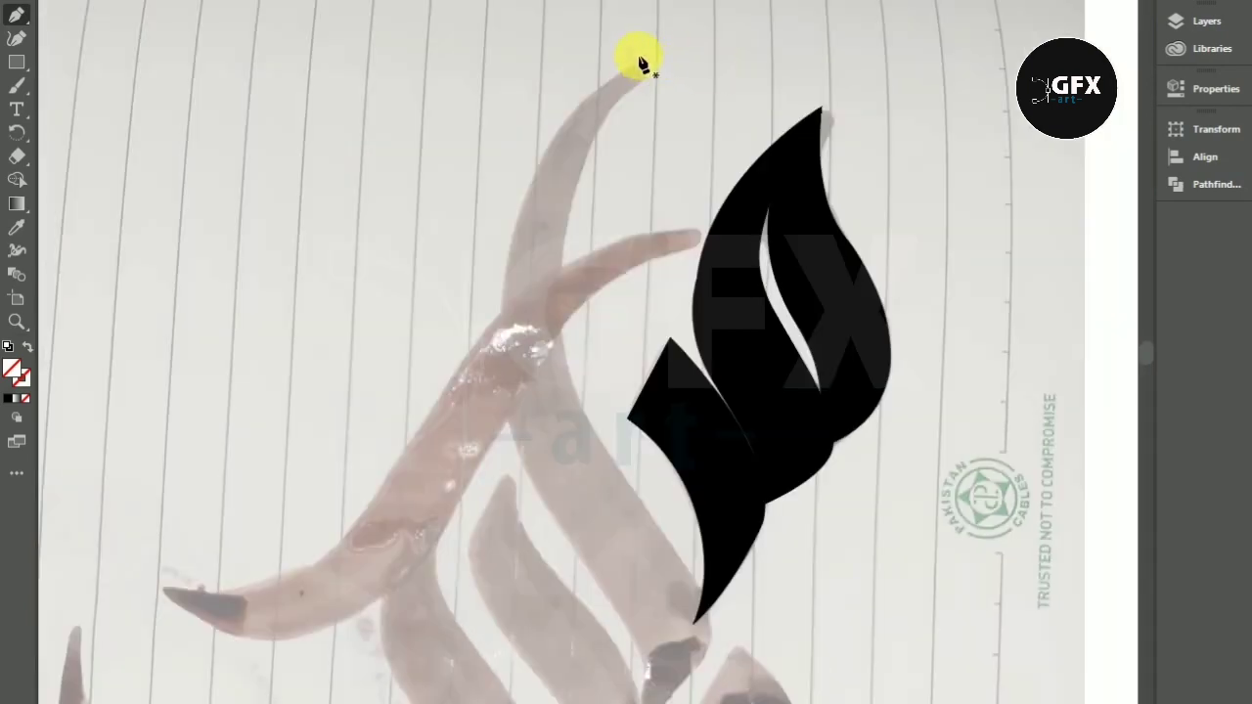
Step: Begin outlining another tall stroke down toward its base
{"action": "left_click", "coordinate": [645, 56]}
{"action": "mouse_move", "coordinate": [561, 339]}
{"action": "left_mouse_down"}
{"action": "mouse_move", "coordinate": [584, 497]}
{"action": "mouse_move", "coordinate": [687, 572]}
{"action": "mouse_move", "coordinate": [525, 665]}
{"action": "left_mouse_up"}
{"action": "left_click", "coordinate": [559, 339]}
{"action": "scroll", "coordinate": [675, 587], "scroll_direction": "down", "scroll_amount": 2}
{"action": "left_click_drag", "start_coordinate": [649, 587], "coordinate": [506, 371]}
{"action": "scroll", "coordinate": [515, 372], "scroll_direction": "up", "scroll_amount": 1}
Step: Trace the narrow stroke down its length and back up the other side
{"action": "key", "text": "ctrl+minus"}
{"action": "left_click_drag", "start_coordinate": [633, 144], "coordinate": [763, 78]}
{"action": "key", "text": "ctrl+plus"}
{"action": "left_click_drag", "start_coordinate": [539, 167], "coordinate": [598, 311]}
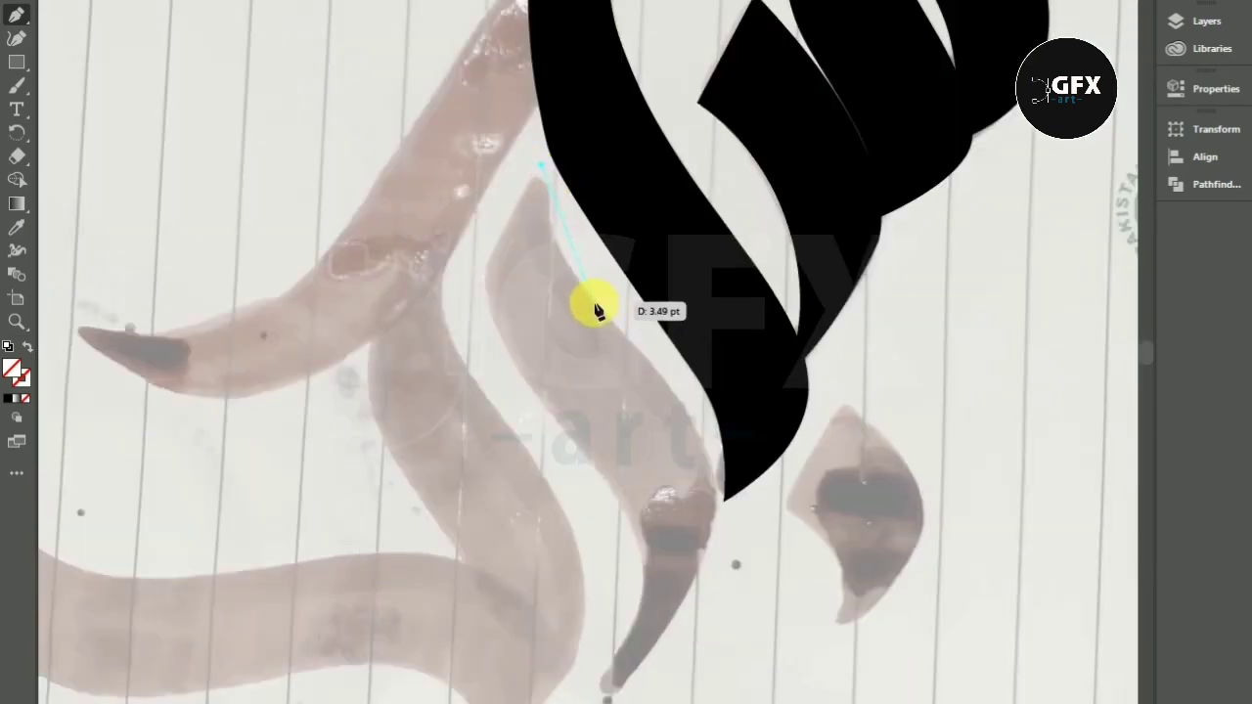
{"action": "left_click_drag", "start_coordinate": [650, 345], "coordinate": [633, 375]}
{"action": "key", "text": "ctrl+plus"}
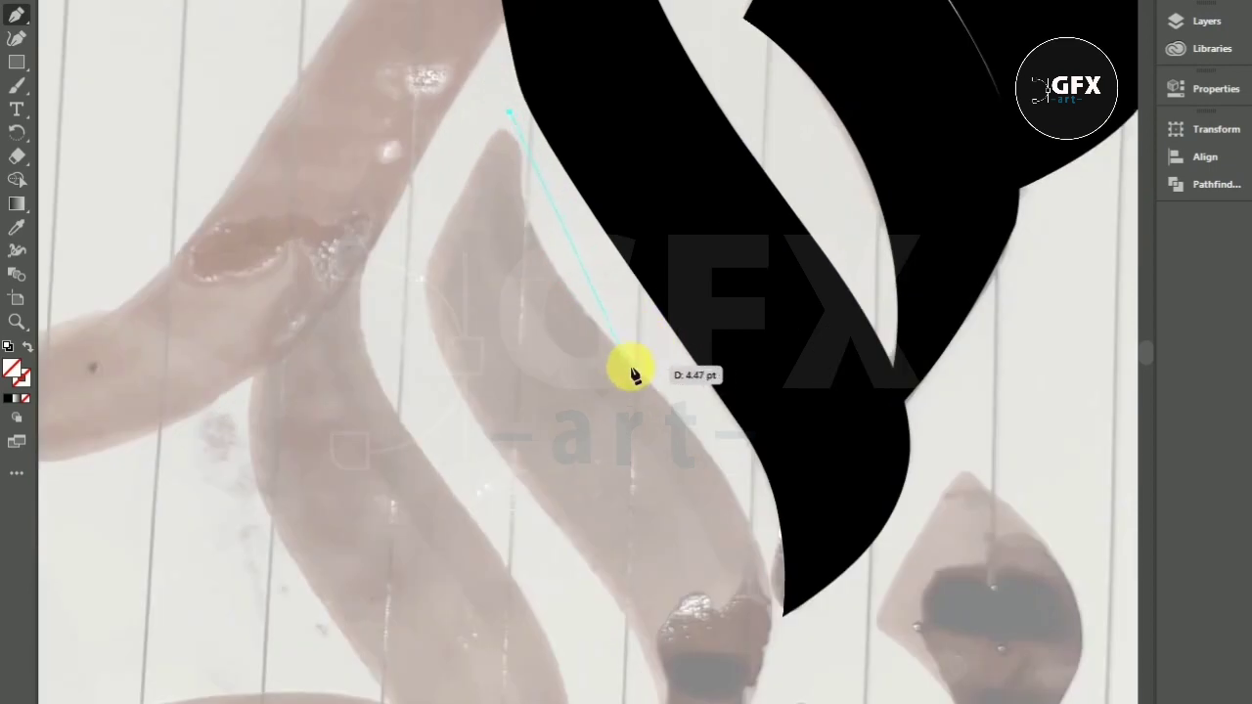
{"action": "key", "text": "ctrl+minus"}
{"action": "left_click_drag", "start_coordinate": [783, 504], "coordinate": [631, 555]}
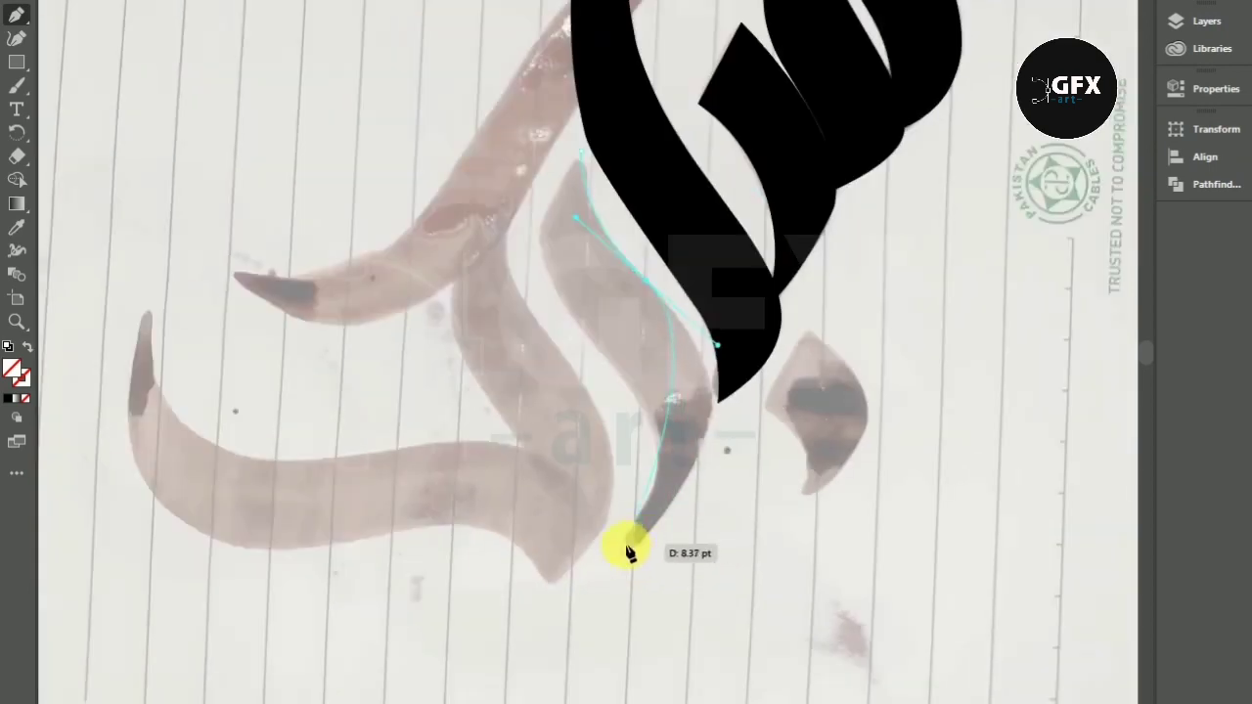
{"action": "left_click_drag", "start_coordinate": [496, 646], "coordinate": [646, 406]}
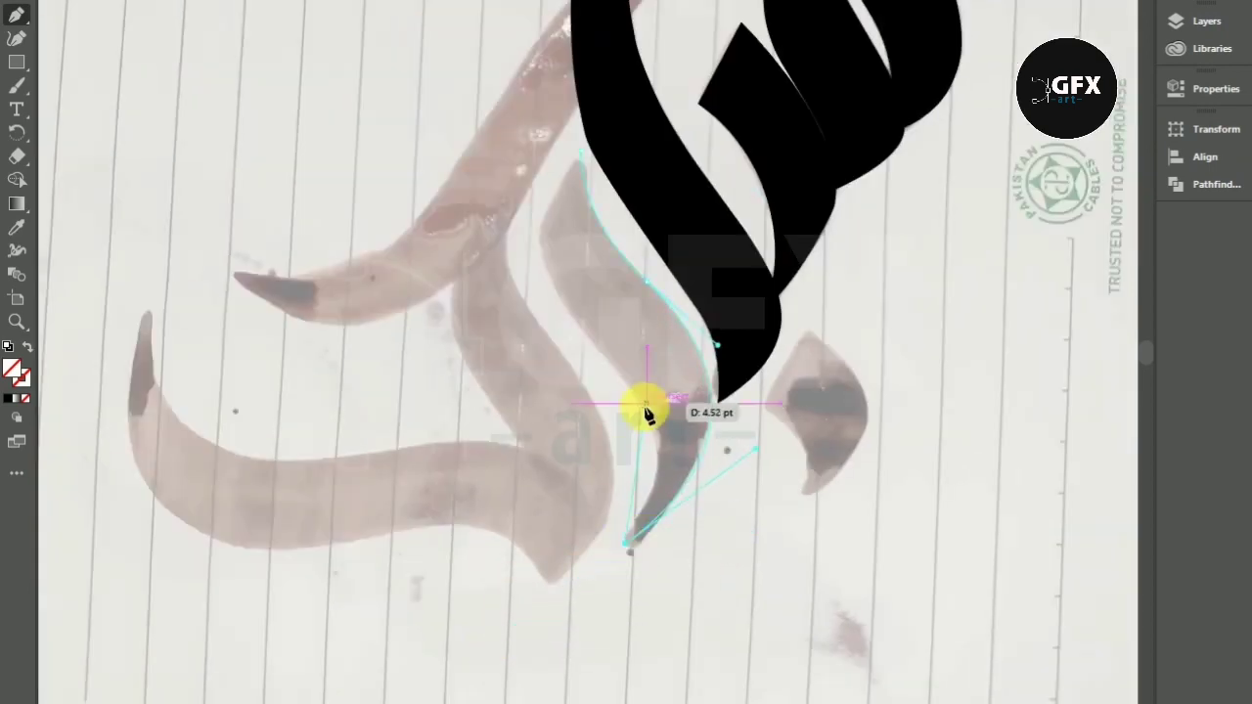
{"action": "left_click_drag", "start_coordinate": [591, 177], "coordinate": [585, 164]}
Step: Finish the lower stroke's tip with the fill removed to see the outline
{"action": "key", "text": "ctrl+minus"}
{"action": "left_click_drag", "start_coordinate": [643, 414], "coordinate": [643, 430]}
{"action": "left_click_drag", "start_coordinate": [673, 541], "coordinate": [656, 575]}
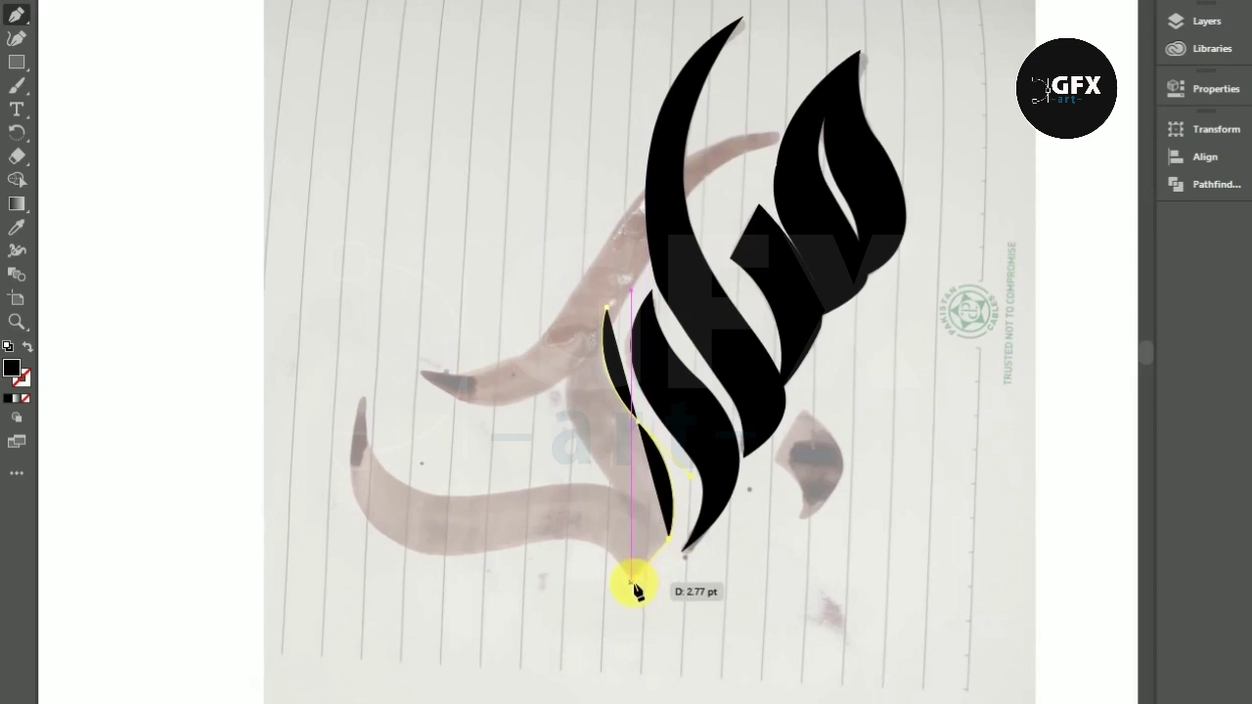
{"action": "left_click", "coordinate": [25, 398]}
{"action": "mouse_move", "coordinate": [578, 561]}
{"action": "left_mouse_down"}
{"action": "mouse_move", "coordinate": [597, 465]}
{"action": "mouse_move", "coordinate": [603, 478]}
{"action": "left_mouse_up"}
{"action": "key", "text": "ctrl+plus"}
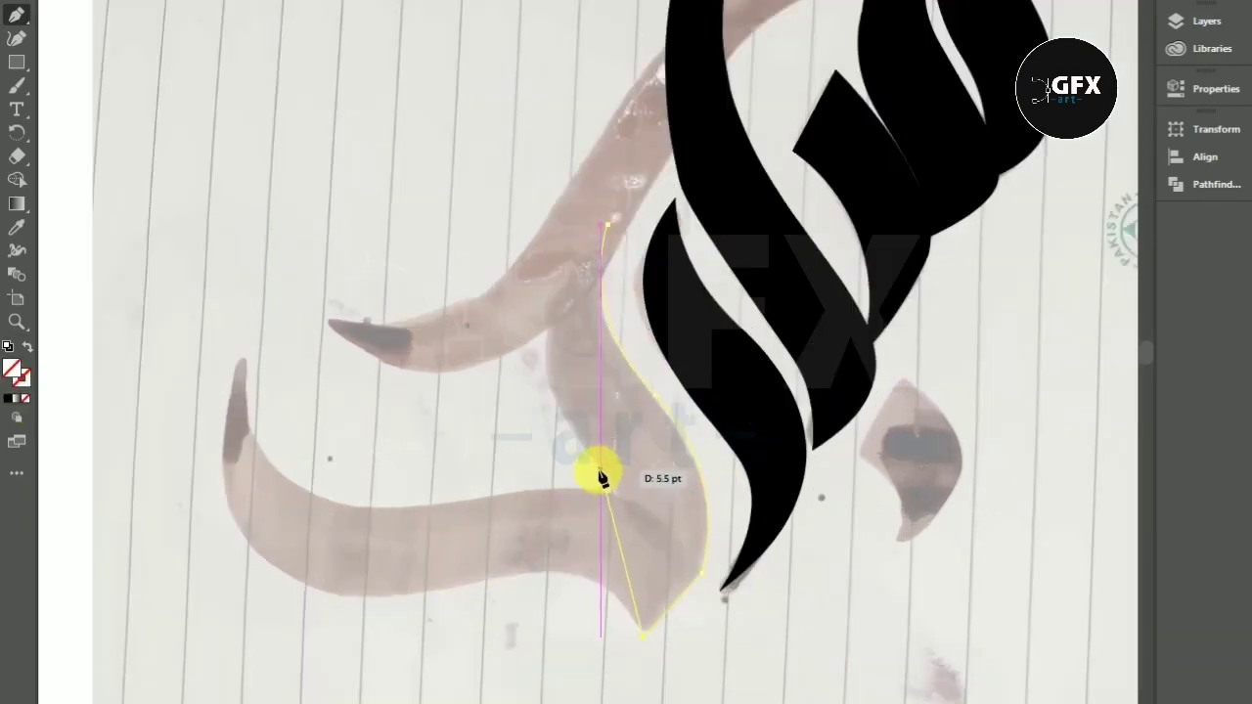
{"action": "left_click_drag", "start_coordinate": [561, 440], "coordinate": [629, 243]}
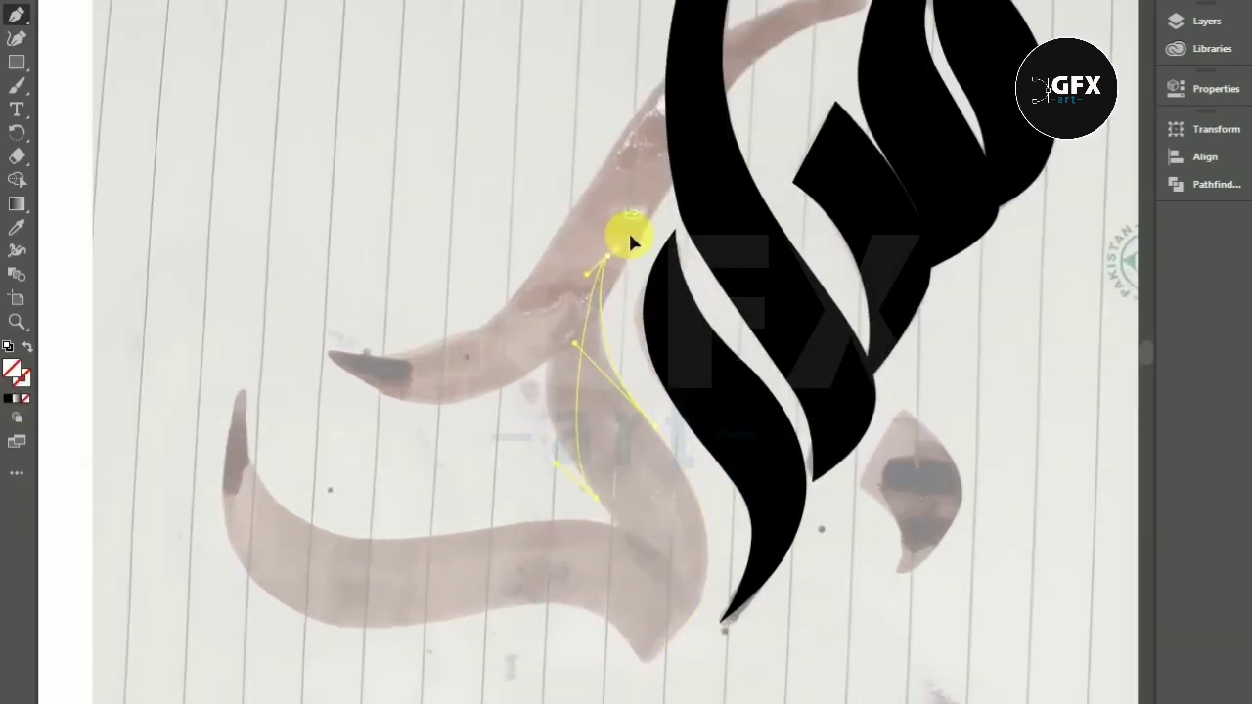
Step: Trace the long bottom-left sweeping stroke and close it as a solid black shape
{"action": "left_click", "coordinate": [339, 360]}
{"action": "left_click_drag", "start_coordinate": [467, 503], "coordinate": [597, 503]}
{"action": "left_click_drag", "start_coordinate": [738, 638], "coordinate": [729, 699]}
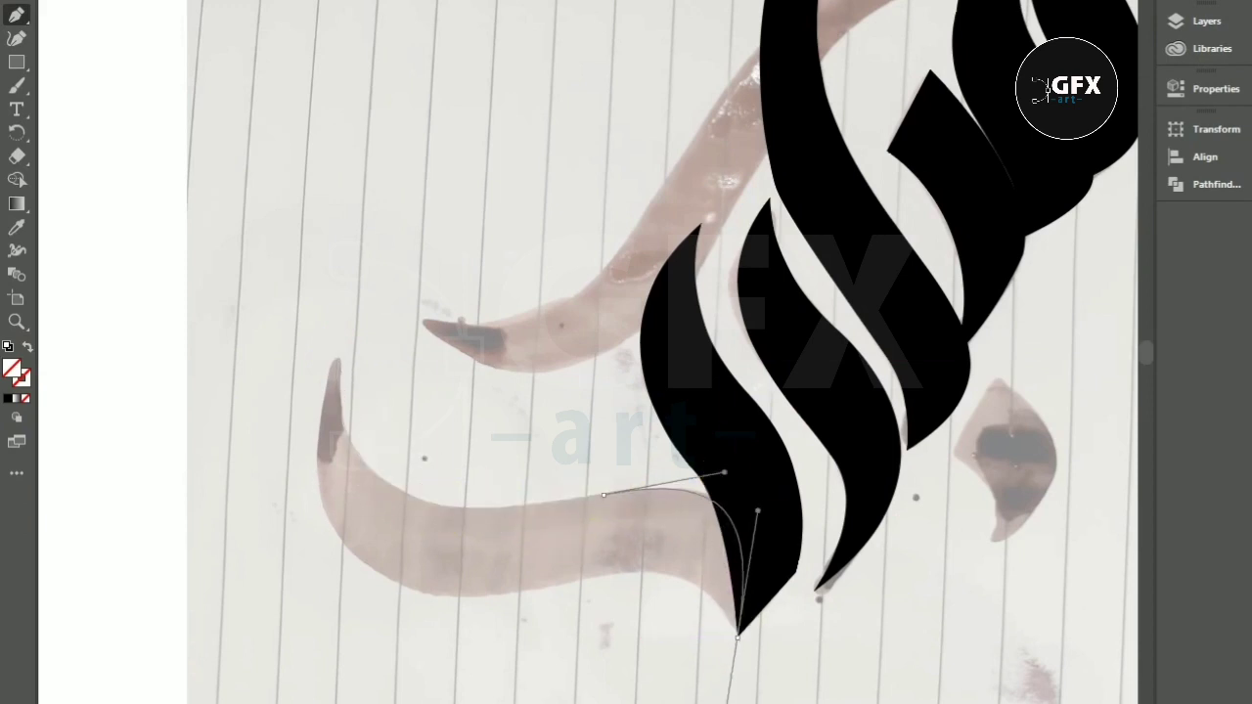
{"action": "left_click_drag", "start_coordinate": [733, 646], "coordinate": [648, 579]}
{"action": "left_click", "coordinate": [640, 572]}
{"action": "left_click_drag", "start_coordinate": [420, 592], "coordinate": [367, 580]}
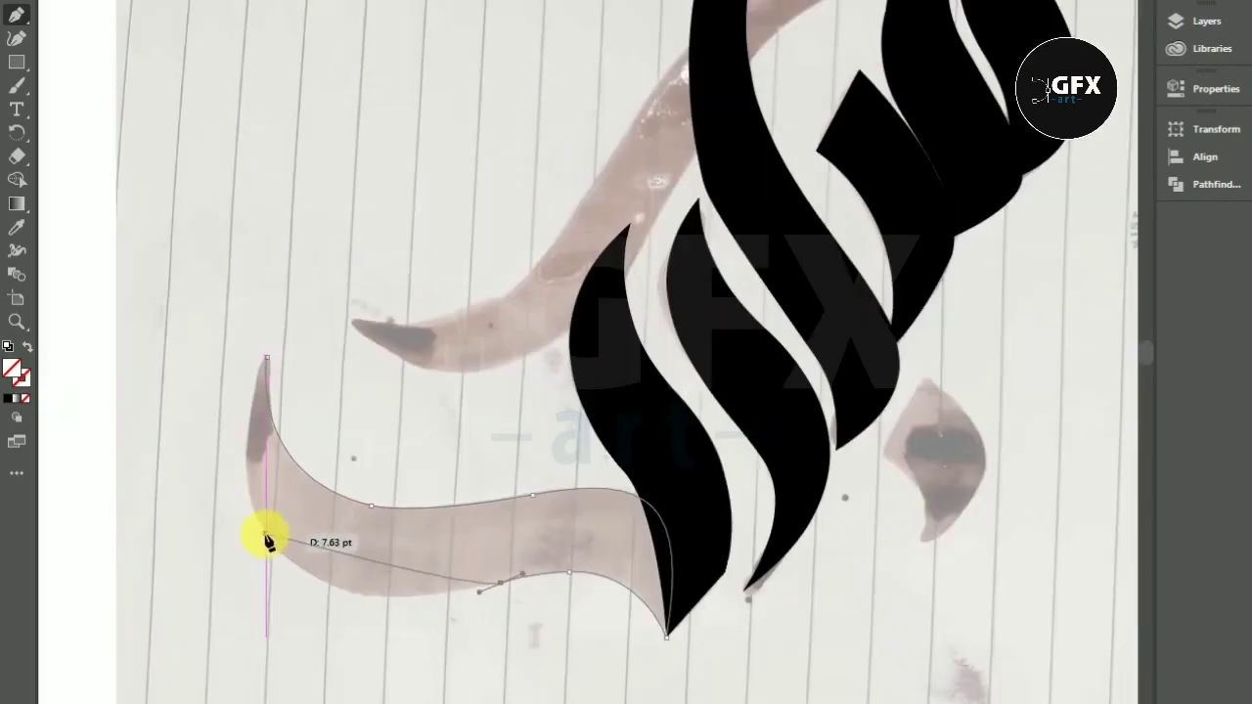
{"action": "left_click_drag", "start_coordinate": [267, 533], "coordinate": [214, 445]}
{"action": "left_click", "coordinate": [418, 408]}
Step: Begin outlining the diagonal upper stroke to its upper end
{"action": "left_click_drag", "start_coordinate": [630, 336], "coordinate": [690, 252]}
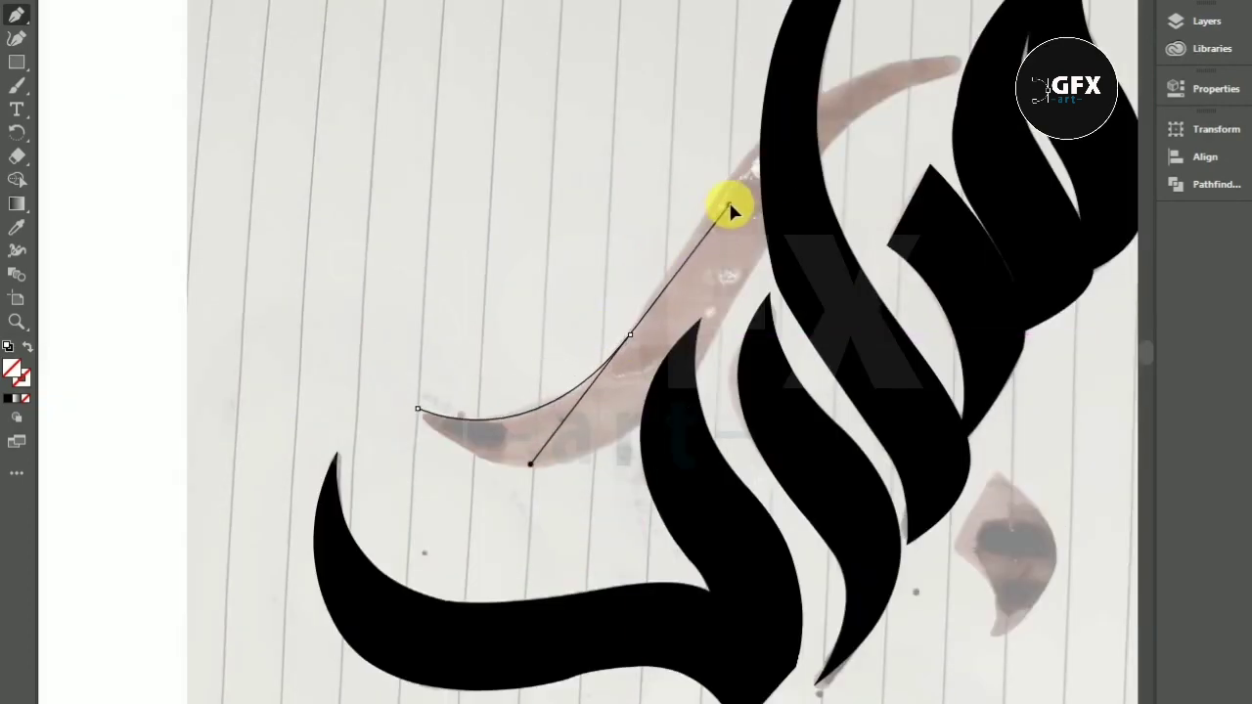
{"action": "key", "text": "ctrl+minus"}
{"action": "left_click_drag", "start_coordinate": [918, 75], "coordinate": [922, 78]}
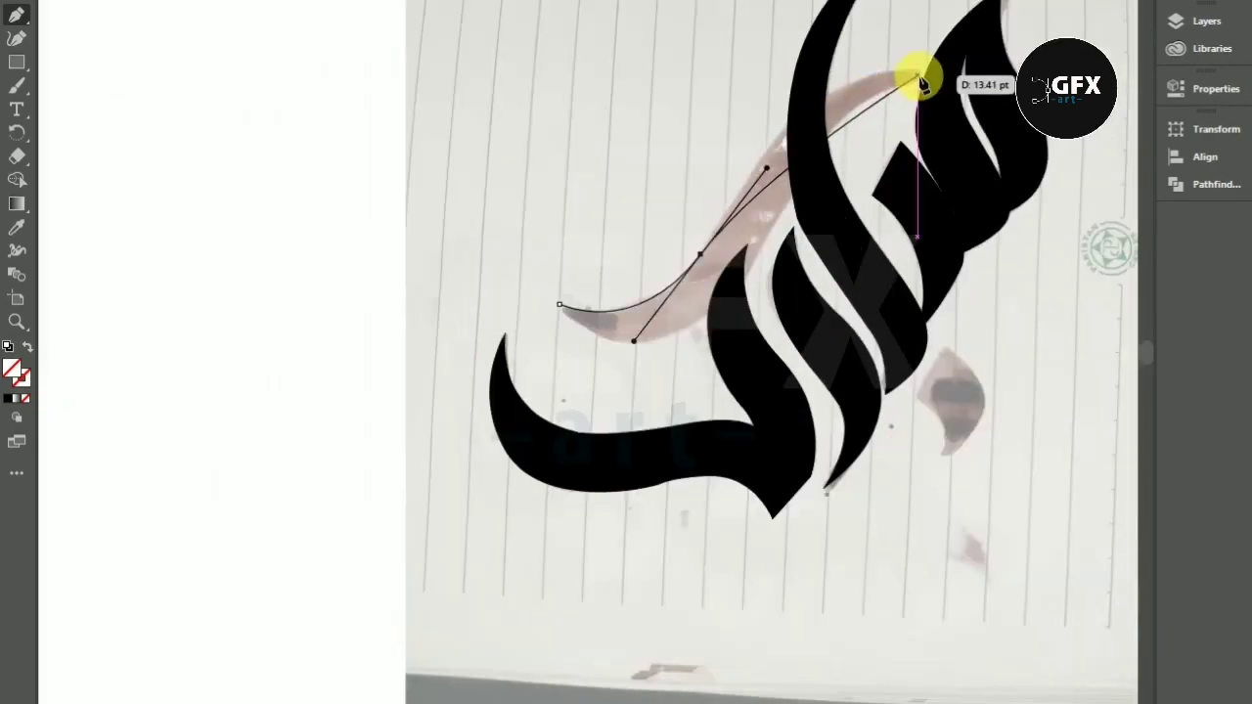
{"action": "left_click", "coordinate": [783, 212]}
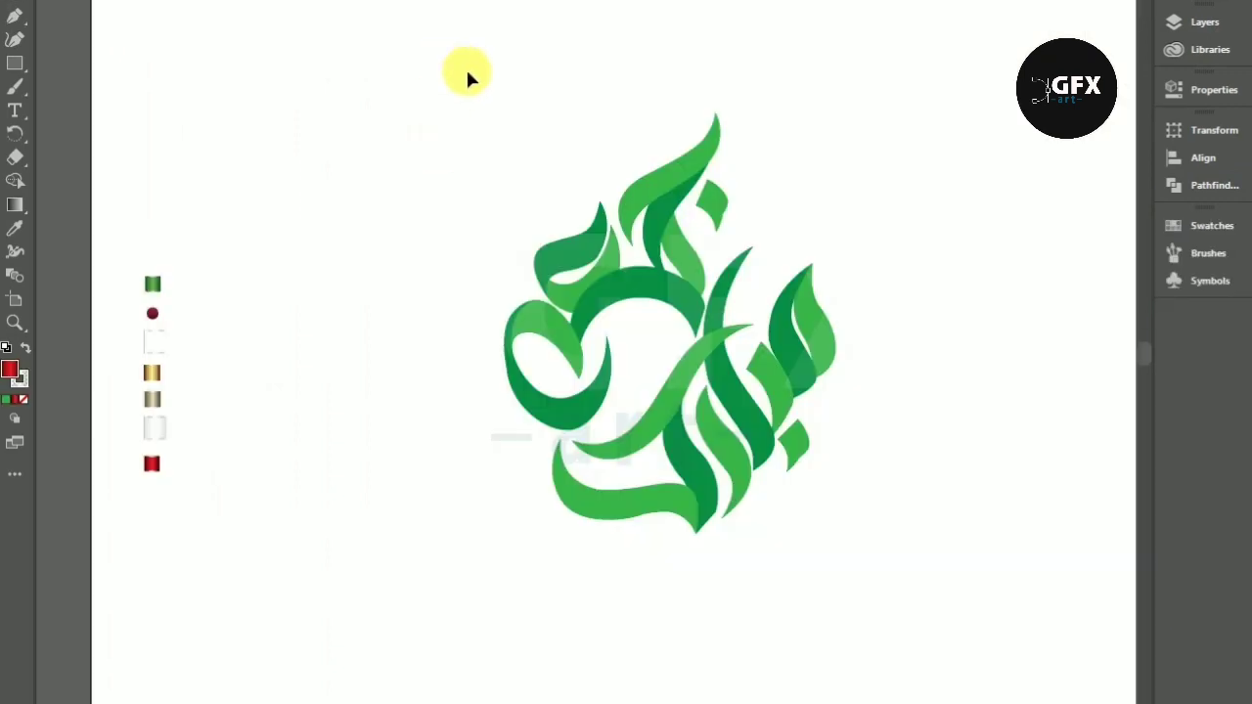
Step: Show the Layers panel and switch to the finished gold-gradient logo on dark background
{"action": "left_click", "coordinate": [1177, 30]}
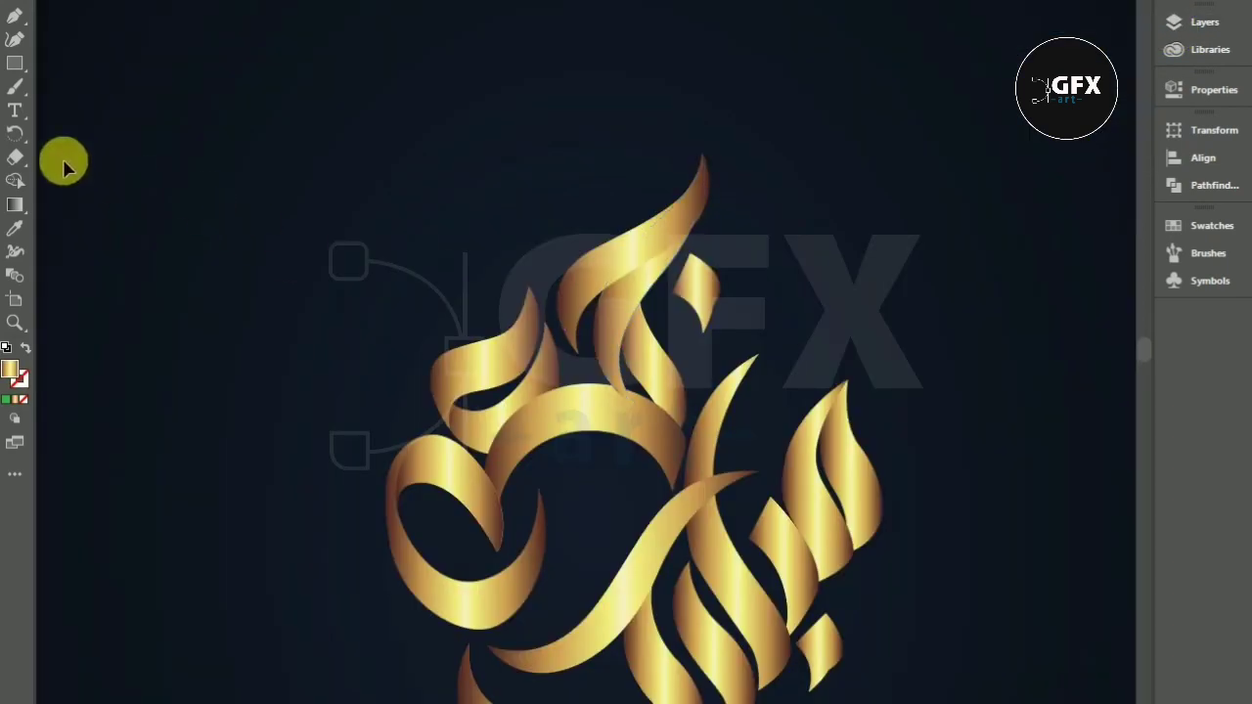
{"action": "left_click", "coordinate": [14, 14]}
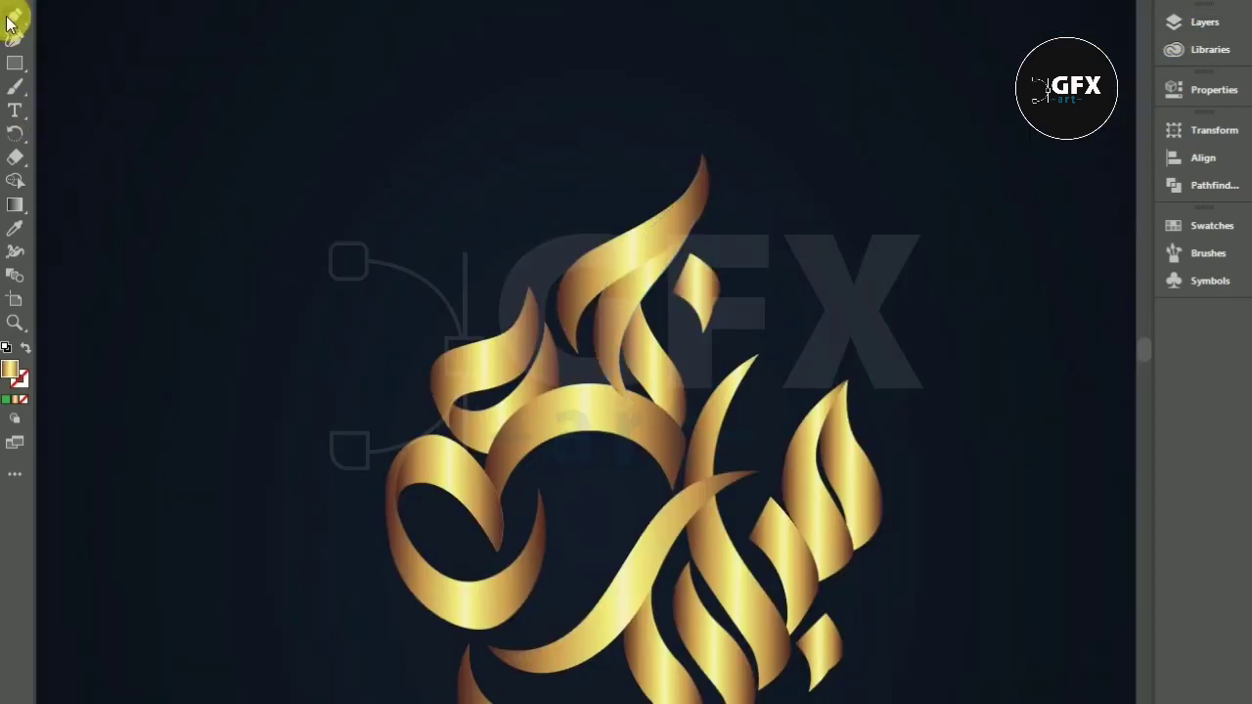
{"action": "left_click_drag", "start_coordinate": [575, 354], "coordinate": [646, 243]}
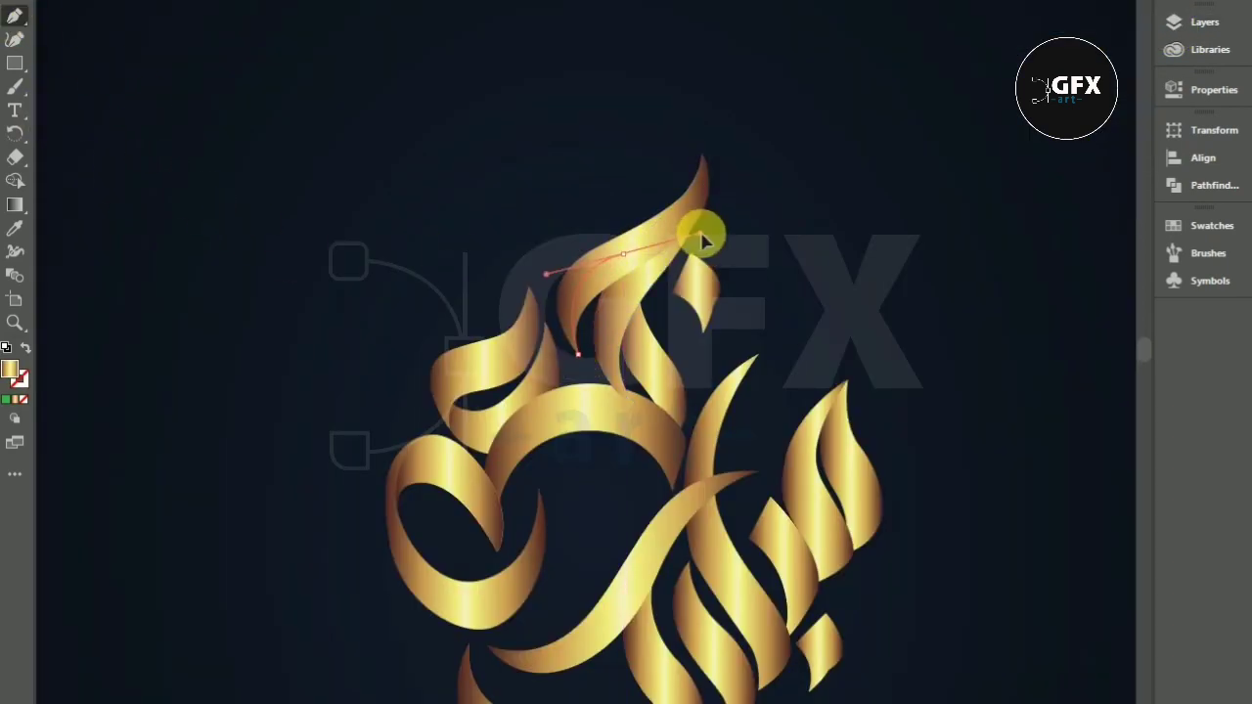
Step: Close a darker gradient shading shape over the top flame tip
{"action": "left_click_drag", "start_coordinate": [699, 164], "coordinate": [709, 146]}
{"action": "left_click_drag", "start_coordinate": [533, 156], "coordinate": [568, 279]}
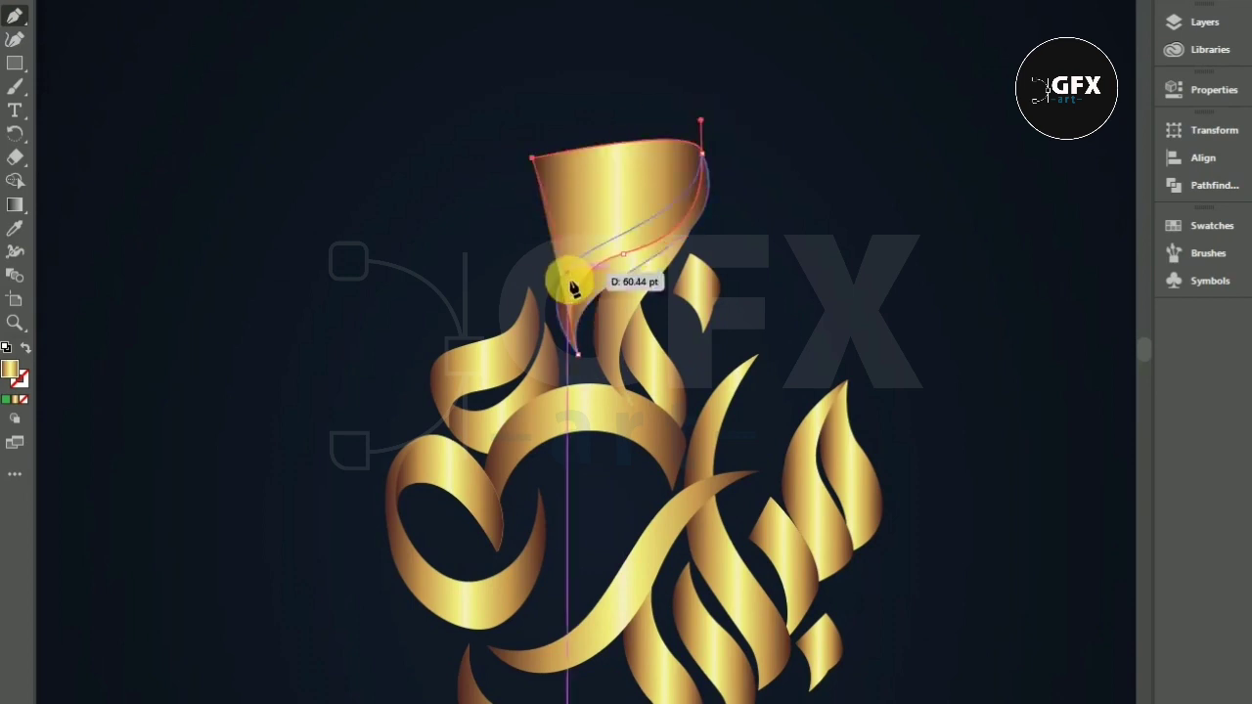
{"action": "left_click", "coordinate": [575, 354]}
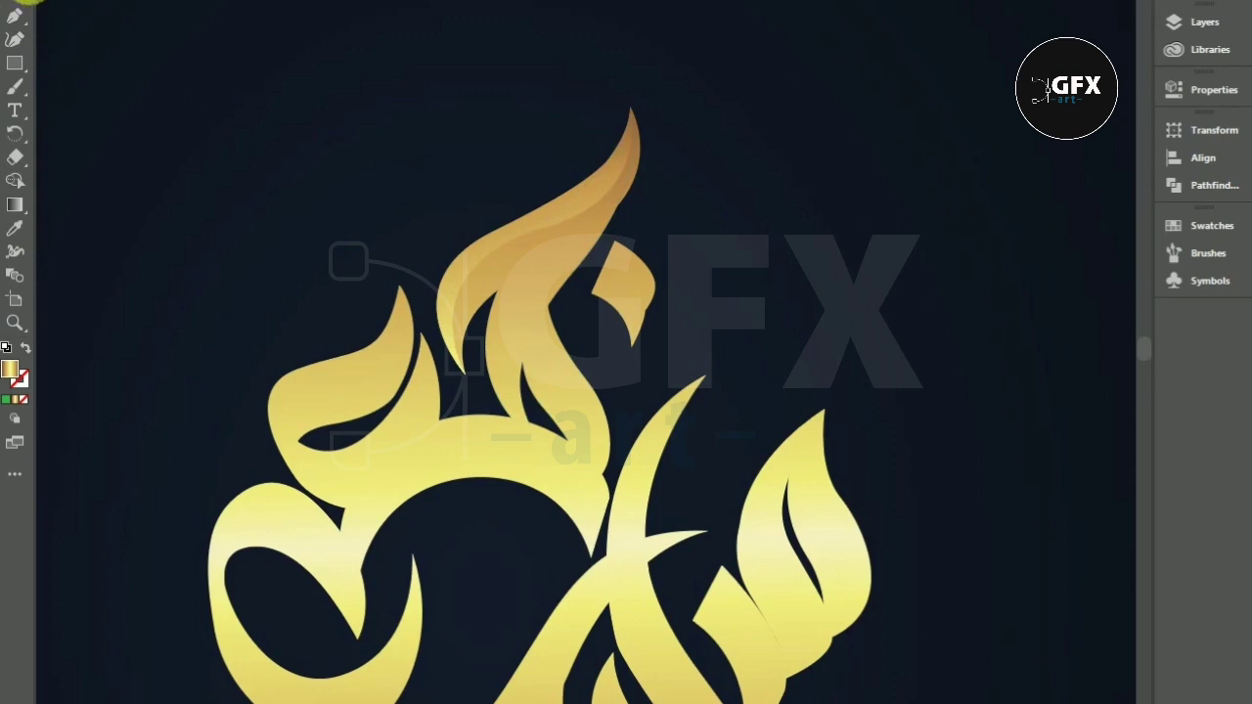
Step: Draw a second closed shading shape along the top flame stroke
{"action": "mouse_move", "coordinate": [539, 445]}
{"action": "left_mouse_down"}
{"action": "mouse_move", "coordinate": [537, 305]}
{"action": "mouse_move", "coordinate": [631, 117]}
{"action": "left_mouse_up"}
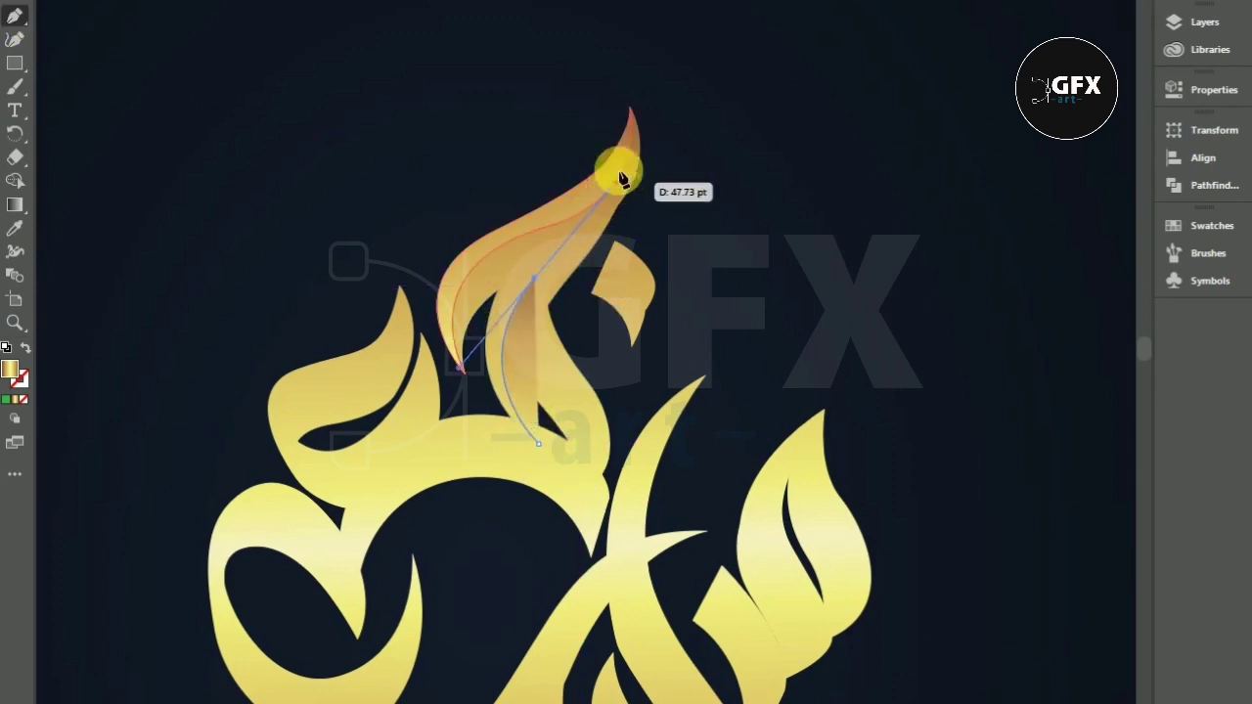
{"action": "left_click_drag", "start_coordinate": [631, 108], "coordinate": [618, 37]}
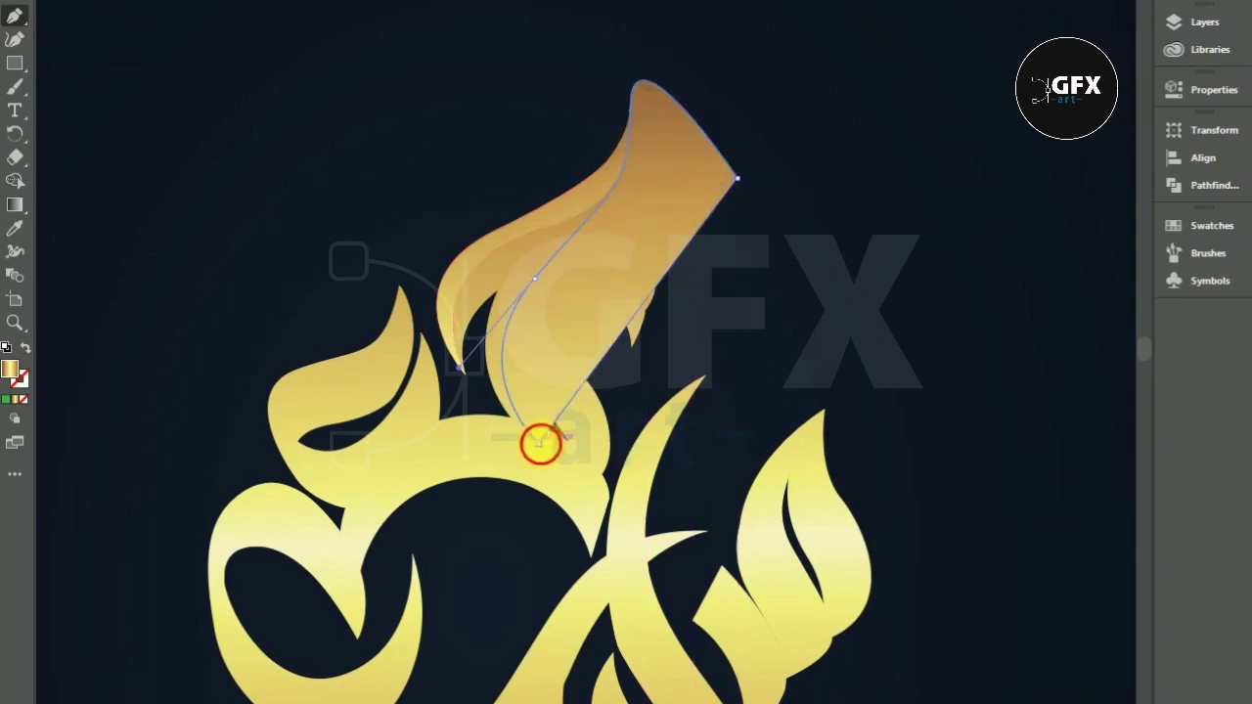
{"action": "left_click_drag", "start_coordinate": [539, 439], "coordinate": [654, 348]}
{"action": "left_click_drag", "start_coordinate": [671, 427], "coordinate": [672, 426]}
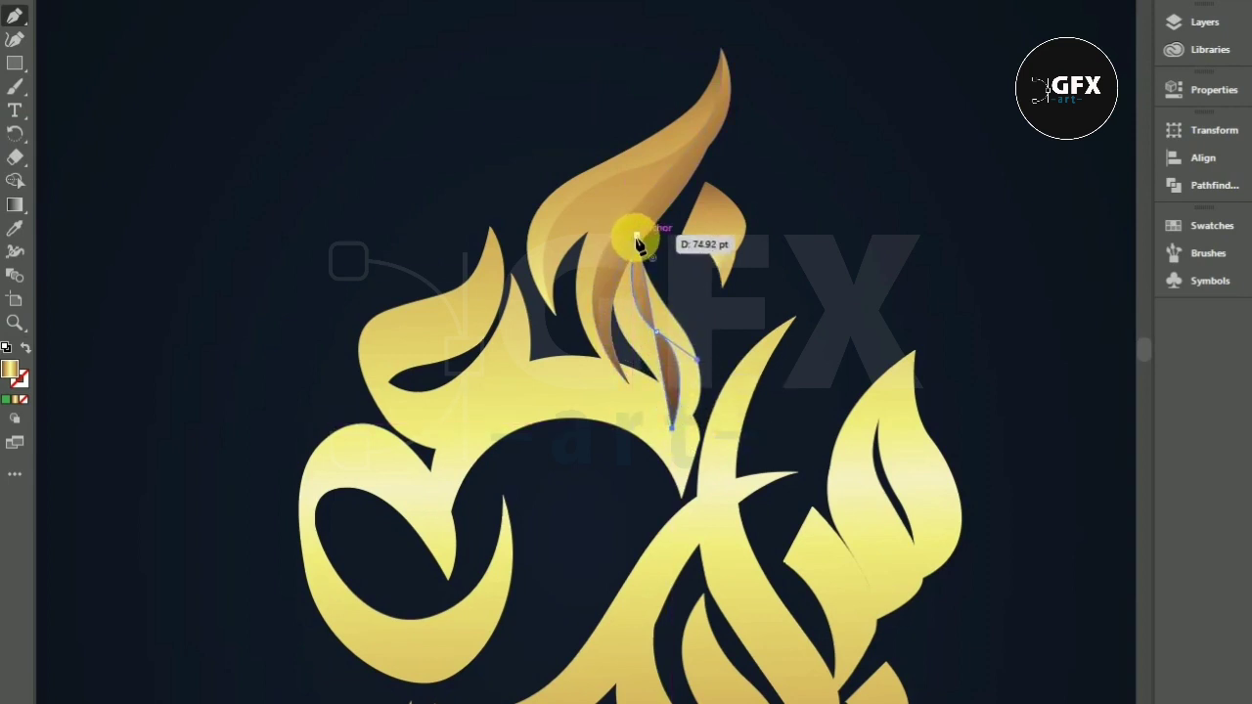
{"action": "left_click_drag", "start_coordinate": [637, 245], "coordinate": [492, 87]}
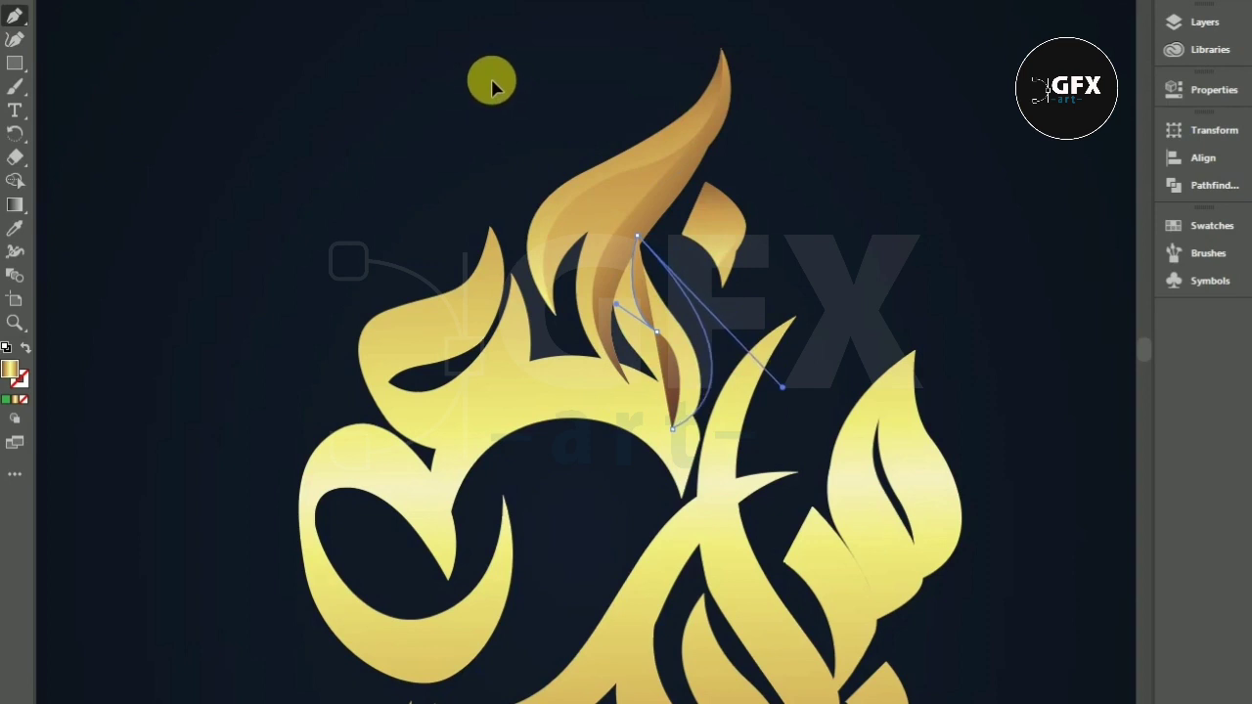
Step: Draw a closed shading shape over the central arch and left loop
{"action": "key", "text": "ctrl+plus"}
{"action": "left_click_drag", "start_coordinate": [497, 296], "coordinate": [377, 324]}
{"action": "left_click_drag", "start_coordinate": [322, 546], "coordinate": [334, 659]}
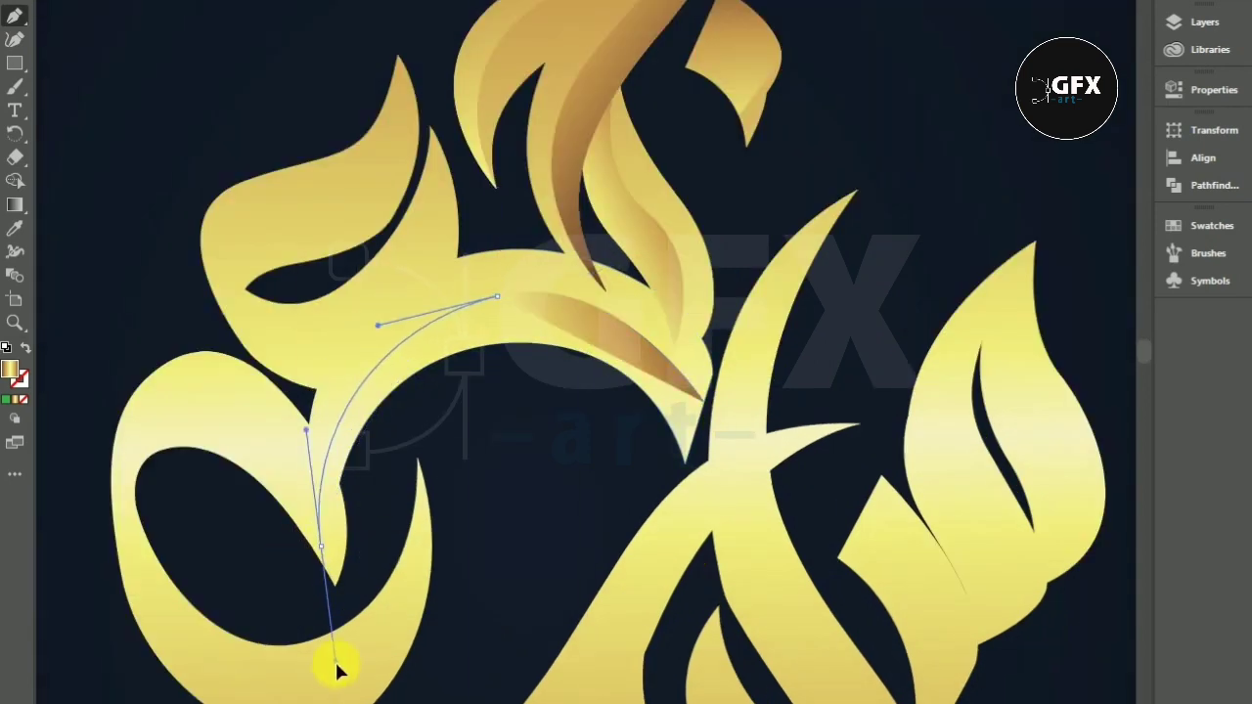
{"action": "left_click_drag", "start_coordinate": [497, 299], "coordinate": [329, 581]}
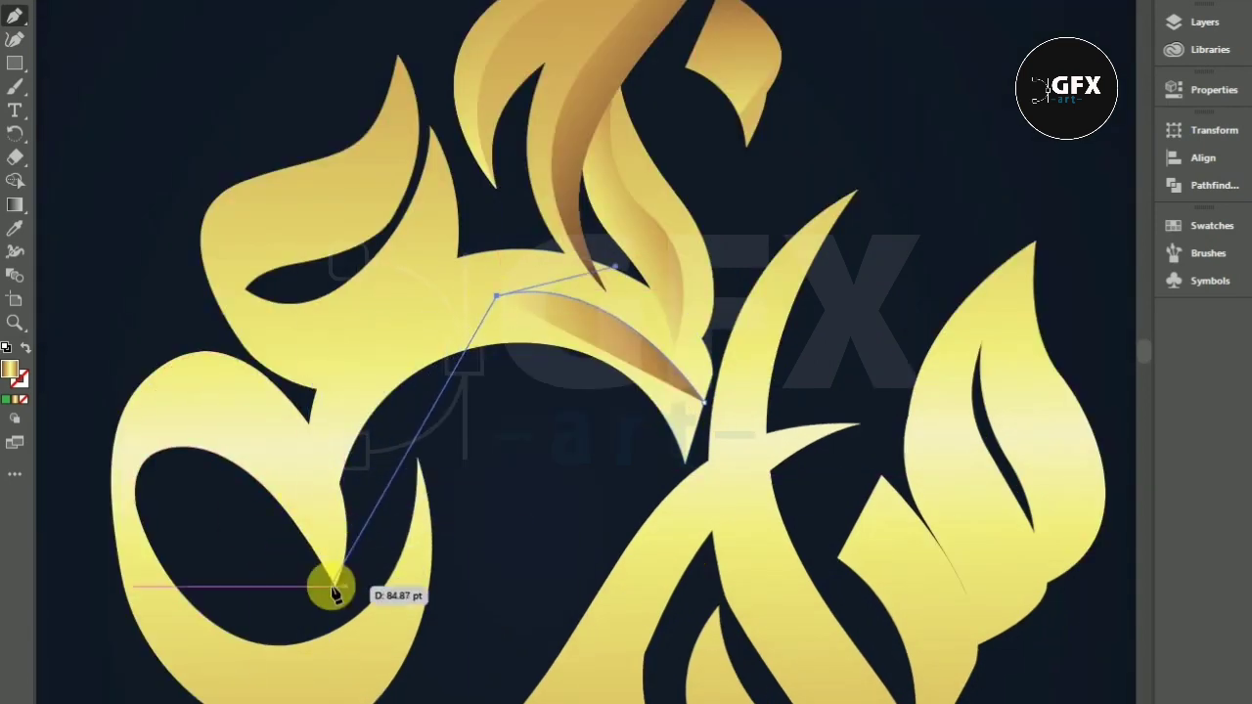
{"action": "scroll", "coordinate": [340, 608], "scroll_direction": "down", "scroll_amount": 5}
{"action": "key", "text": "ctrl+minus"}
{"action": "left_click_drag", "start_coordinate": [344, 383], "coordinate": [389, 543]}
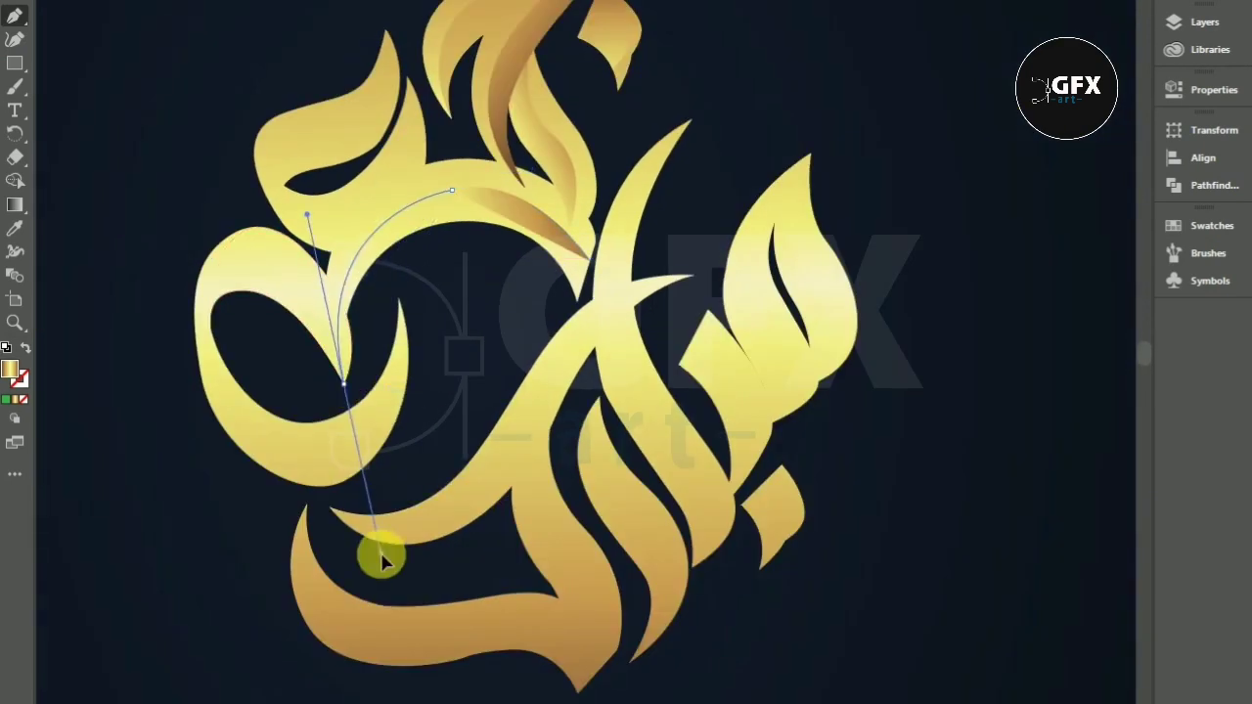
{"action": "mouse_move", "coordinate": [484, 252]}
{"action": "left_mouse_down"}
{"action": "mouse_move", "coordinate": [498, 322]}
{"action": "mouse_move", "coordinate": [573, 302]}
{"action": "mouse_move", "coordinate": [590, 269]}
{"action": "mouse_move", "coordinate": [519, 316]}
{"action": "left_mouse_up"}
{"action": "key", "text": "ctrl+plus"}
{"action": "left_click", "coordinate": [285, 331]}
Step: Add a closed shading shape over the upper-left flame stroke
{"action": "left_click_drag", "start_coordinate": [387, 159], "coordinate": [592, 159]}
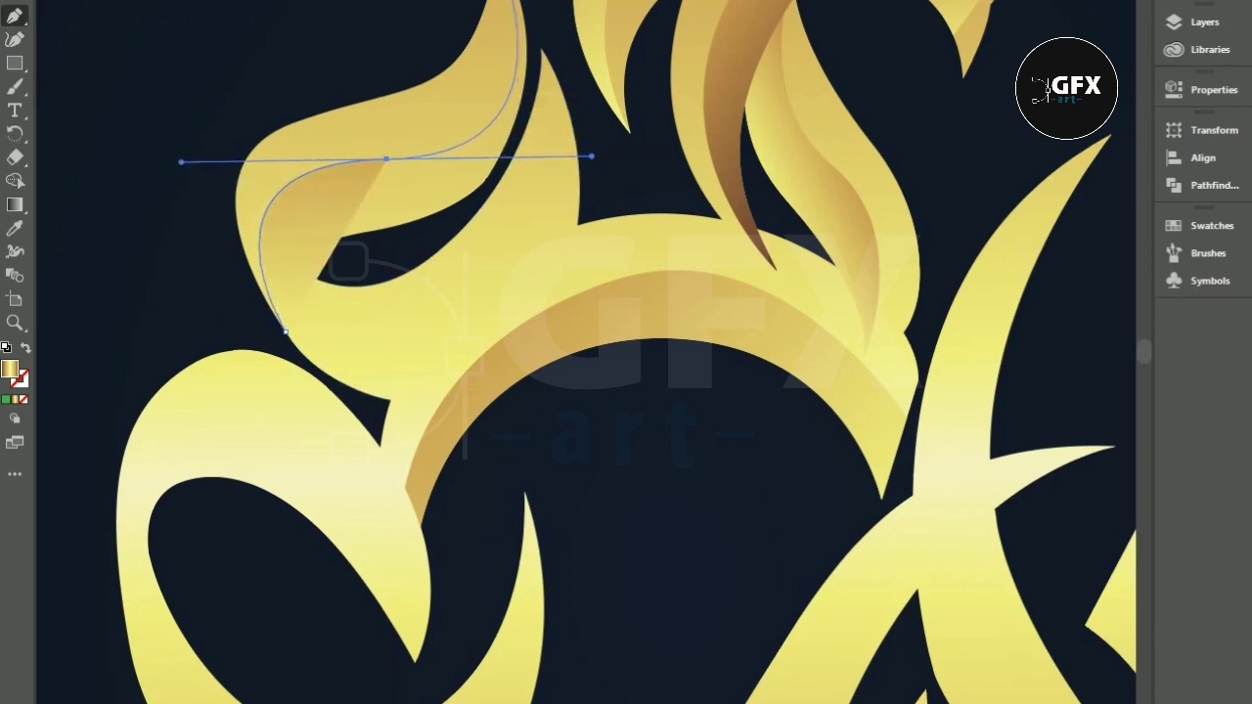
{"action": "left_click", "coordinate": [390, 161]}
{"action": "scroll", "coordinate": [440, 147], "scroll_direction": "up", "scroll_amount": 3}
{"action": "left_click_drag", "start_coordinate": [499, 122], "coordinate": [475, 0]}
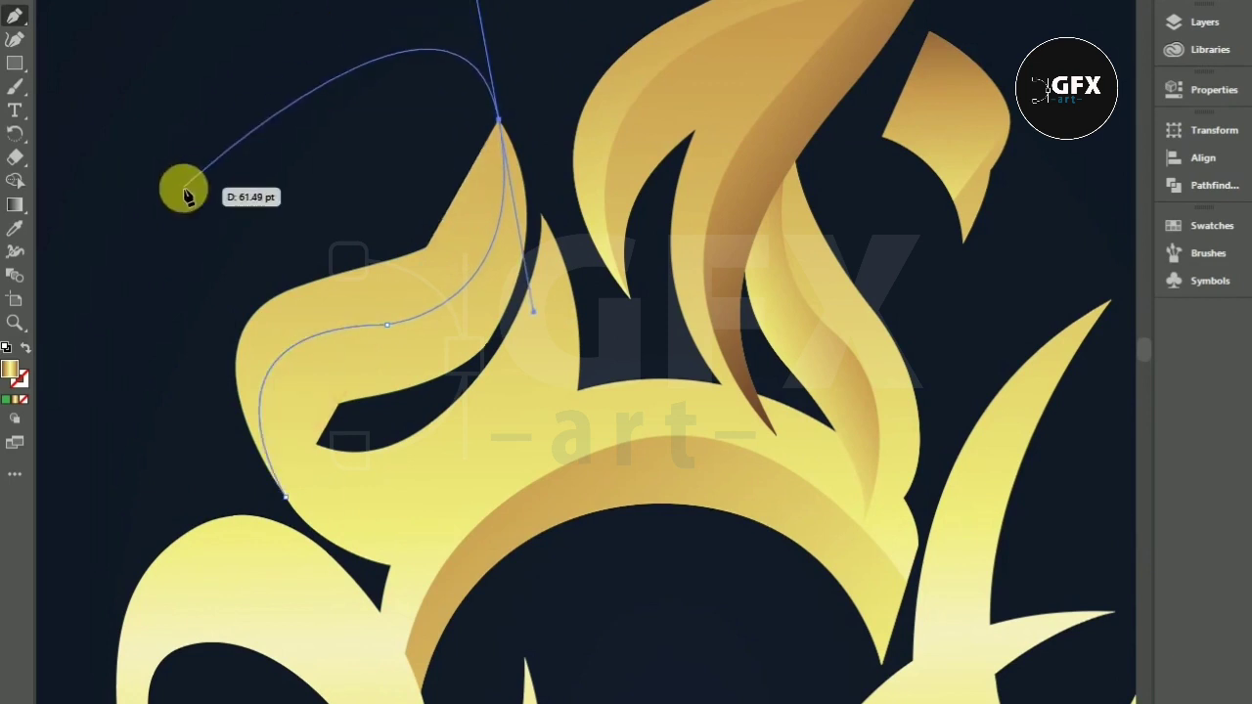
{"action": "left_click", "coordinate": [154, 258]}
{"action": "left_click", "coordinate": [274, 506]}
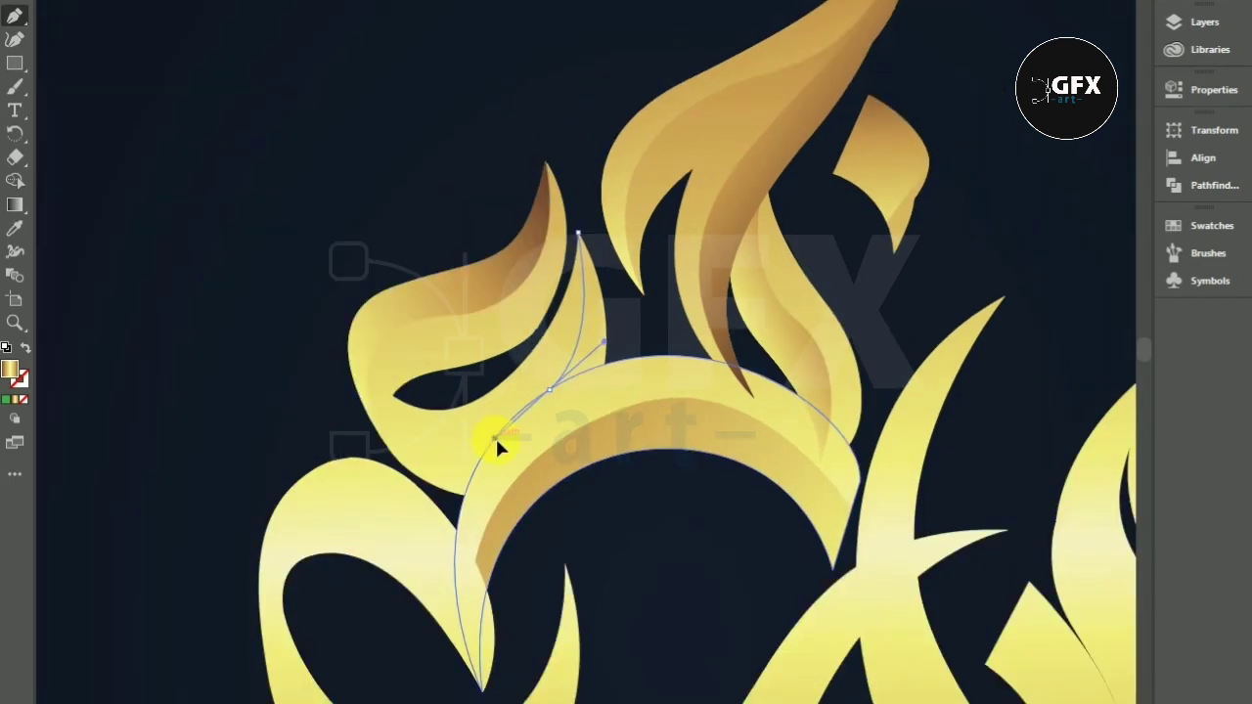
Step: Start shading the left flame's inner edge along the arch
{"action": "left_click_drag", "start_coordinate": [549, 389], "coordinate": [495, 436]}
{"action": "mouse_move", "coordinate": [379, 396]}
{"action": "left_mouse_down"}
{"action": "mouse_move", "coordinate": [548, 396]}
{"action": "mouse_move", "coordinate": [466, 455]}
{"action": "left_mouse_up"}
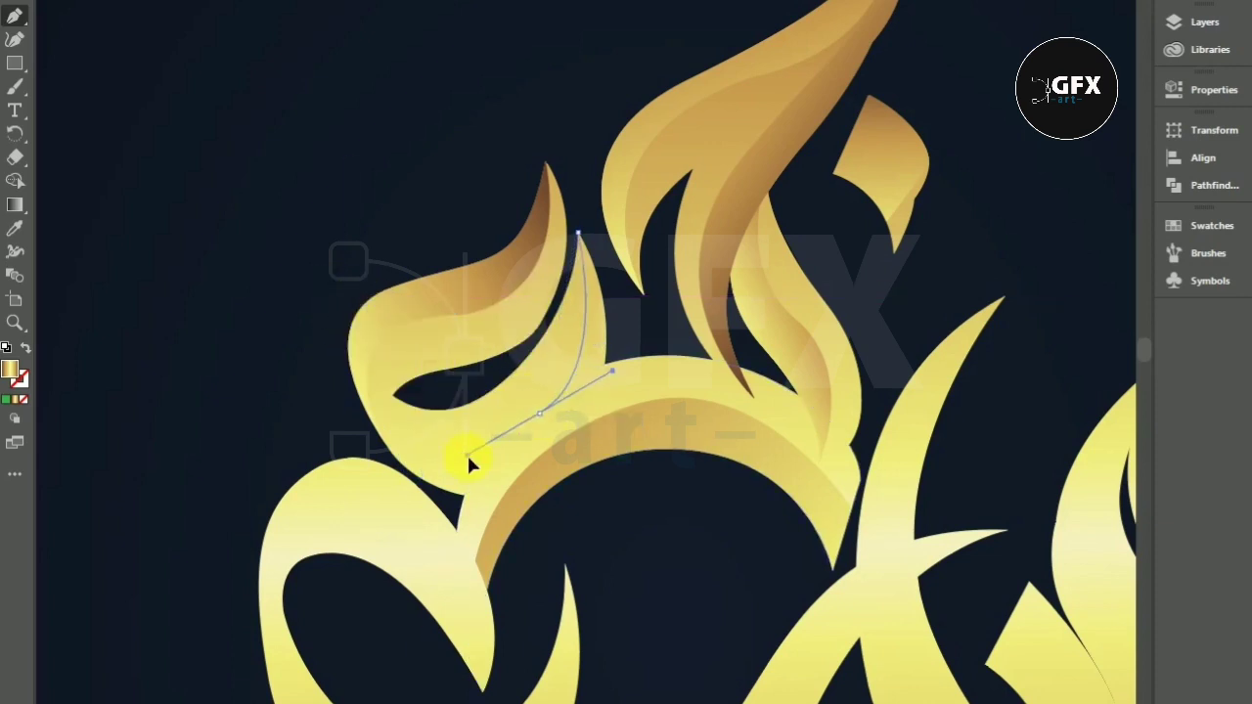
{"action": "left_click_drag", "start_coordinate": [377, 381], "coordinate": [581, 235]}
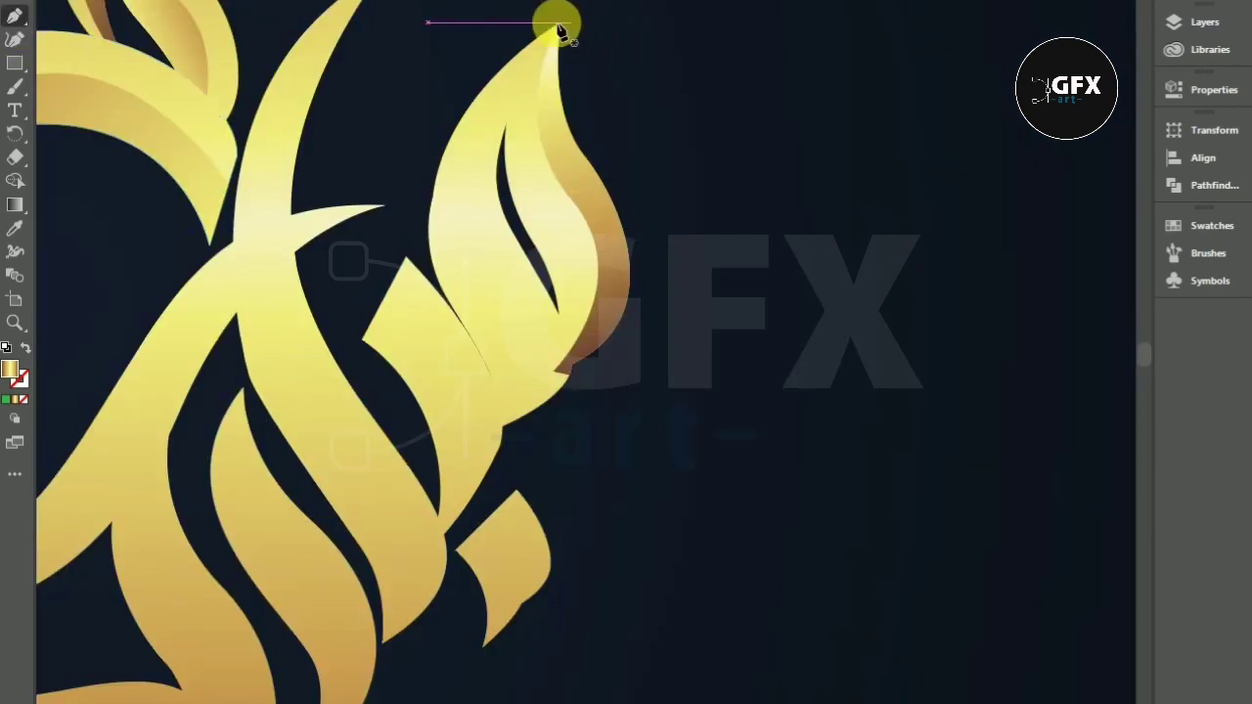
{"action": "left_click", "coordinate": [557, 24]}
Step: Close a shading shape over the right-hand flame stroke with corner anchors
{"action": "left_click_drag", "start_coordinate": [479, 260], "coordinate": [548, 382]}
{"action": "left_click", "coordinate": [506, 424]}
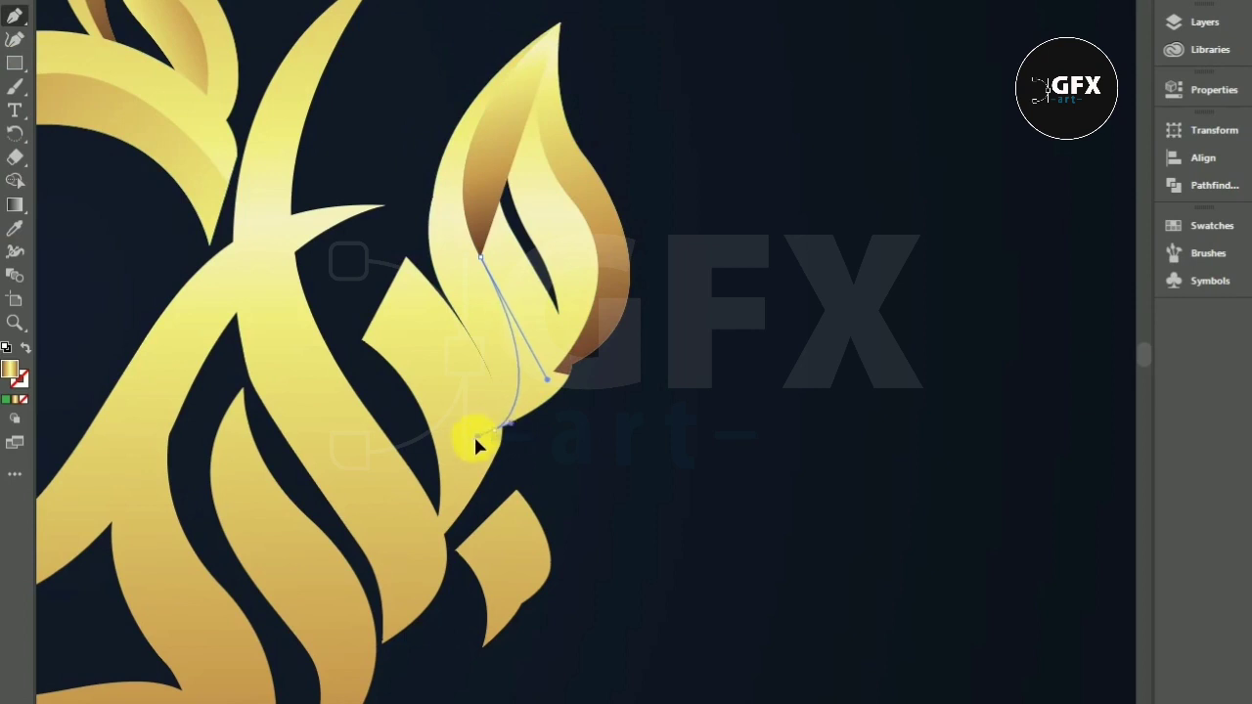
{"action": "left_click", "coordinate": [631, 431]}
{"action": "left_click", "coordinate": [706, 112]}
{"action": "left_click_drag", "start_coordinate": [562, 24], "coordinate": [414, 128]}
{"action": "key", "text": "v"}
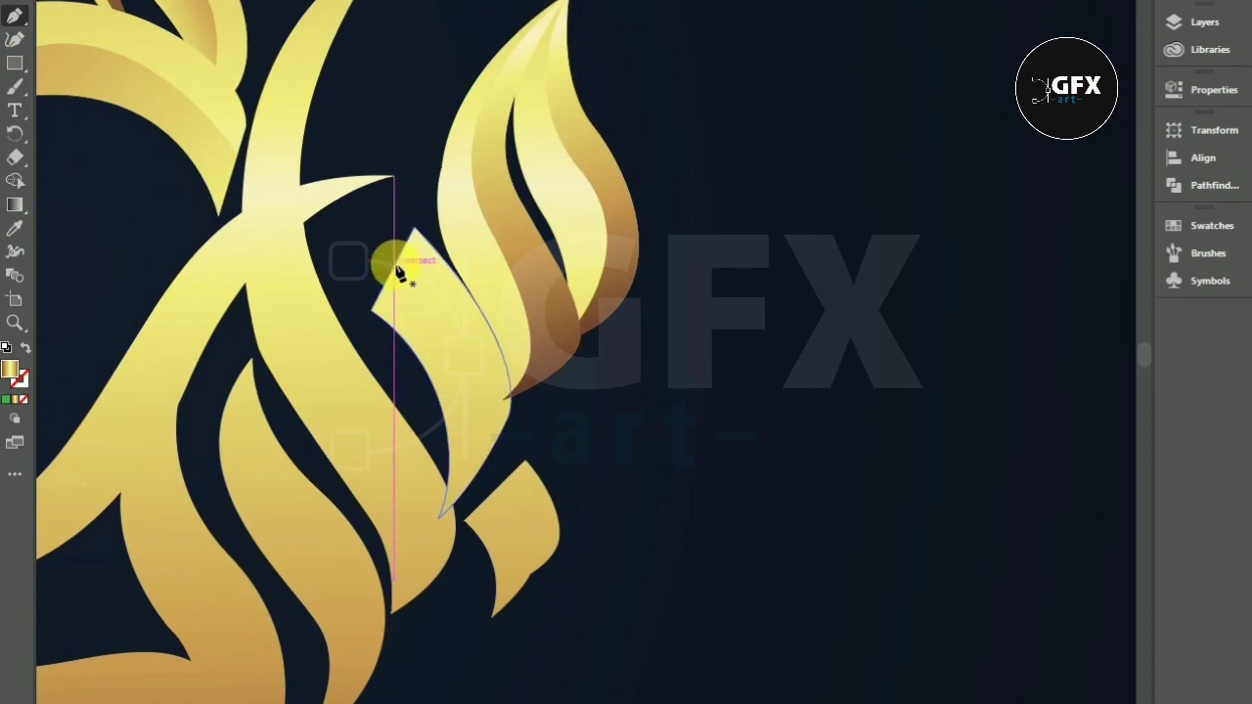
Step: Add shading petals along the lower right strokes, then view the whole logo
{"action": "left_click", "coordinate": [394, 266]}
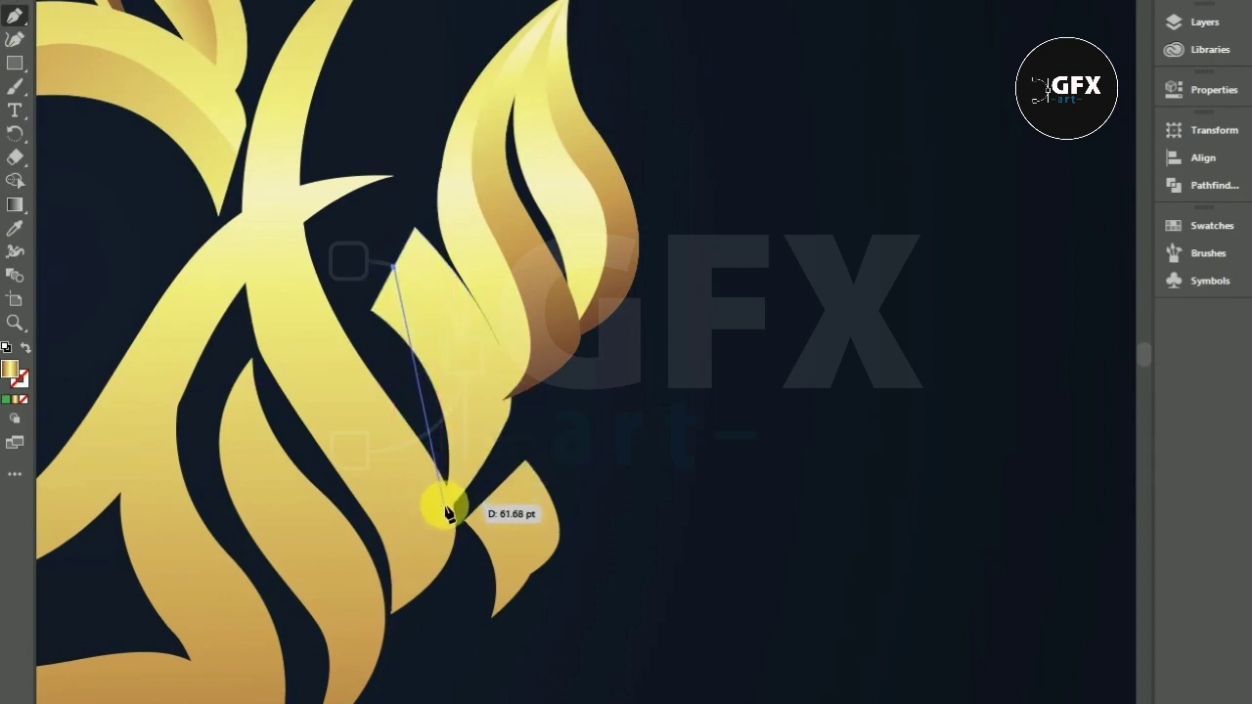
{"action": "left_click_drag", "start_coordinate": [446, 508], "coordinate": [344, 621]}
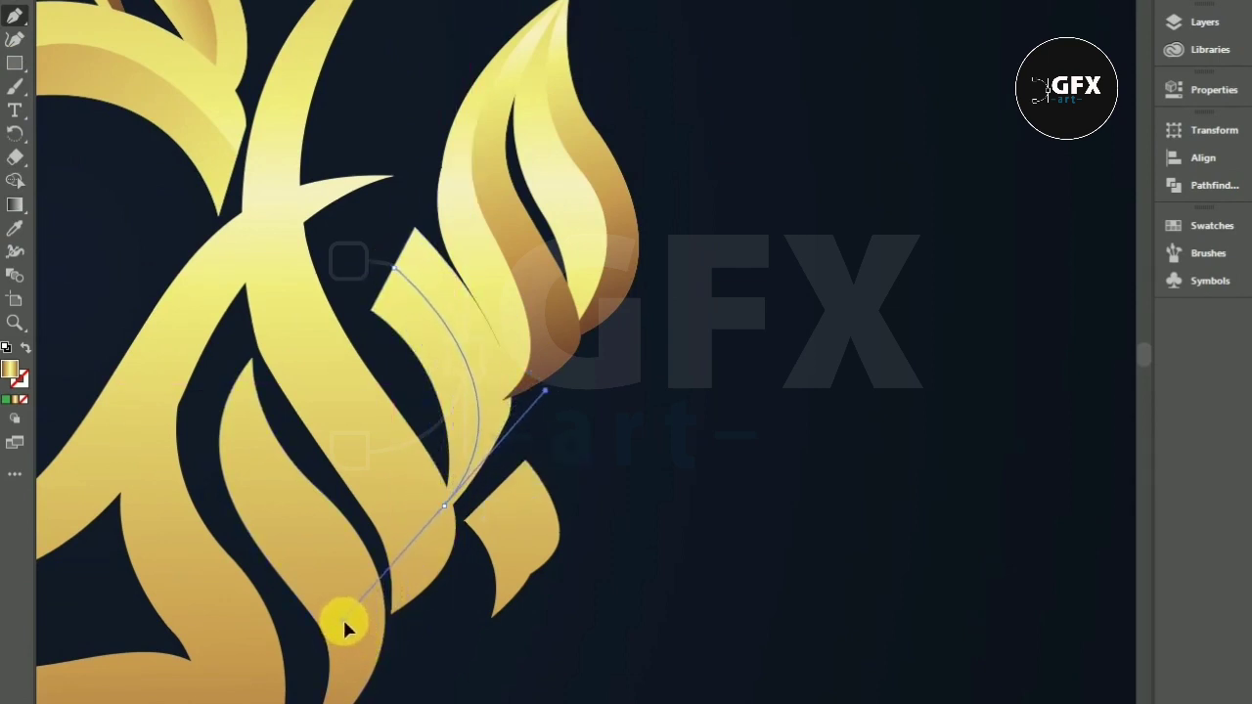
{"action": "left_click_drag", "start_coordinate": [393, 266], "coordinate": [402, 279]}
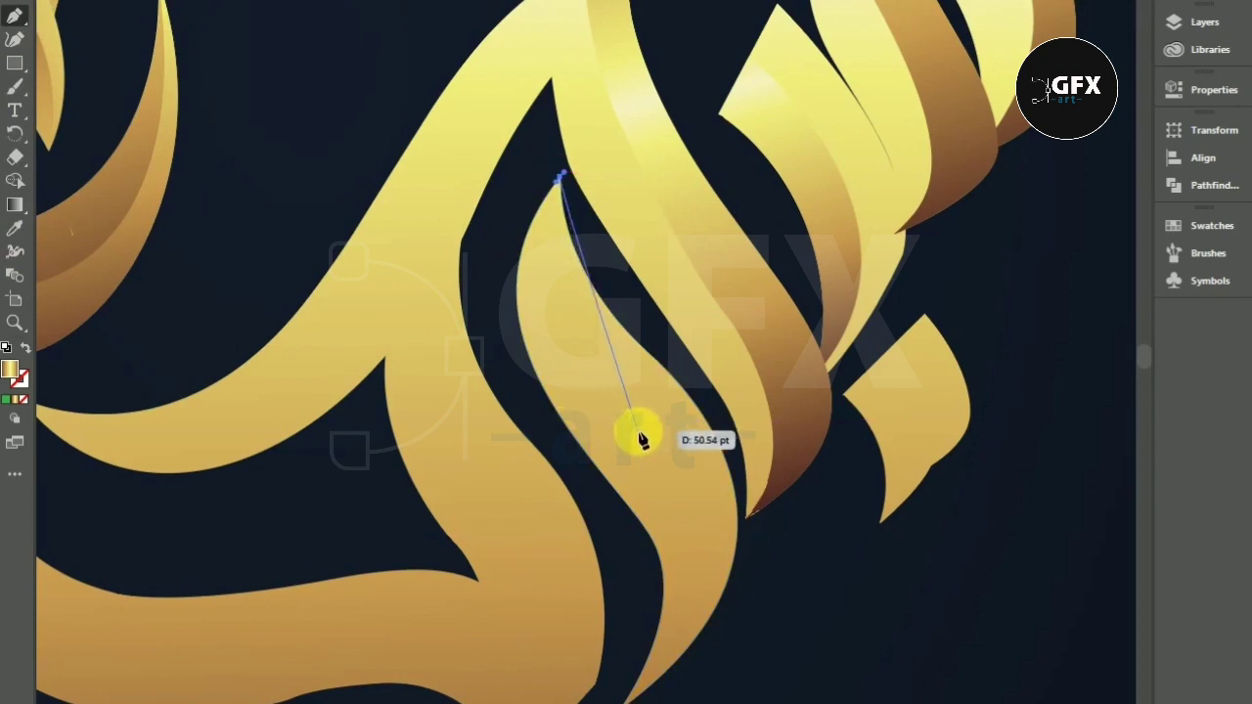
{"action": "left_click_drag", "start_coordinate": [636, 429], "coordinate": [751, 510]}
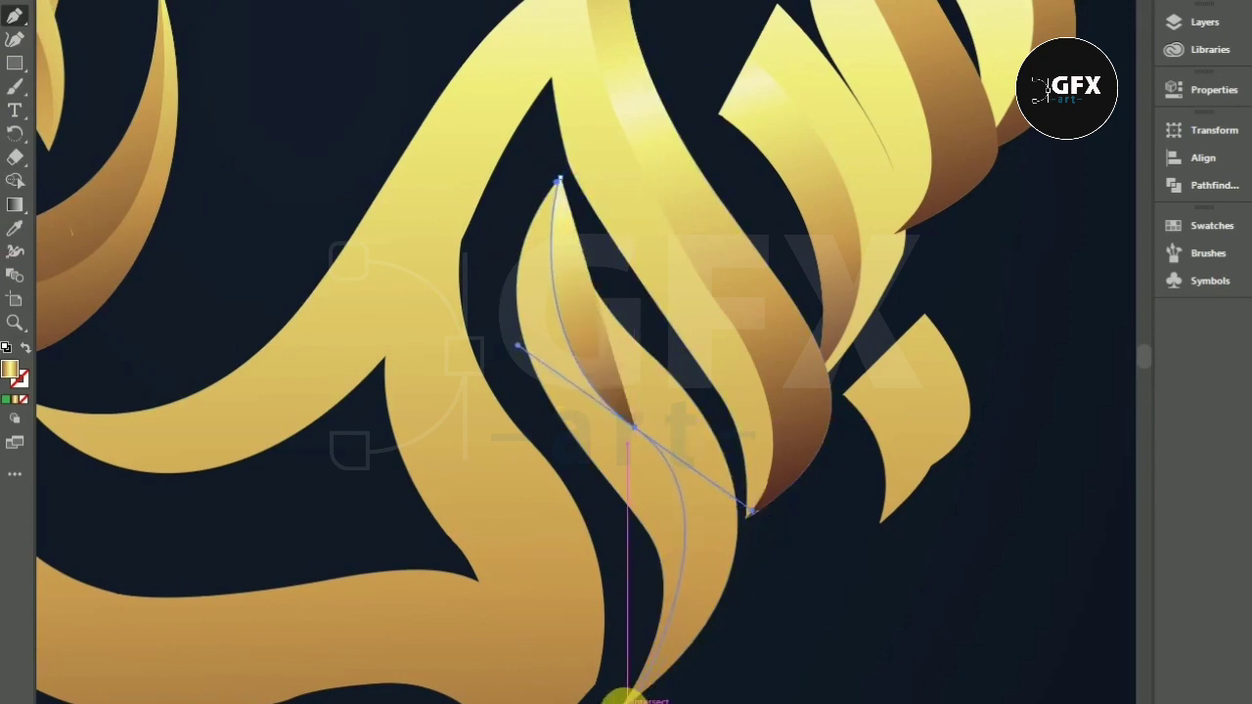
{"action": "left_click_drag", "start_coordinate": [585, 700], "coordinate": [453, 336]}
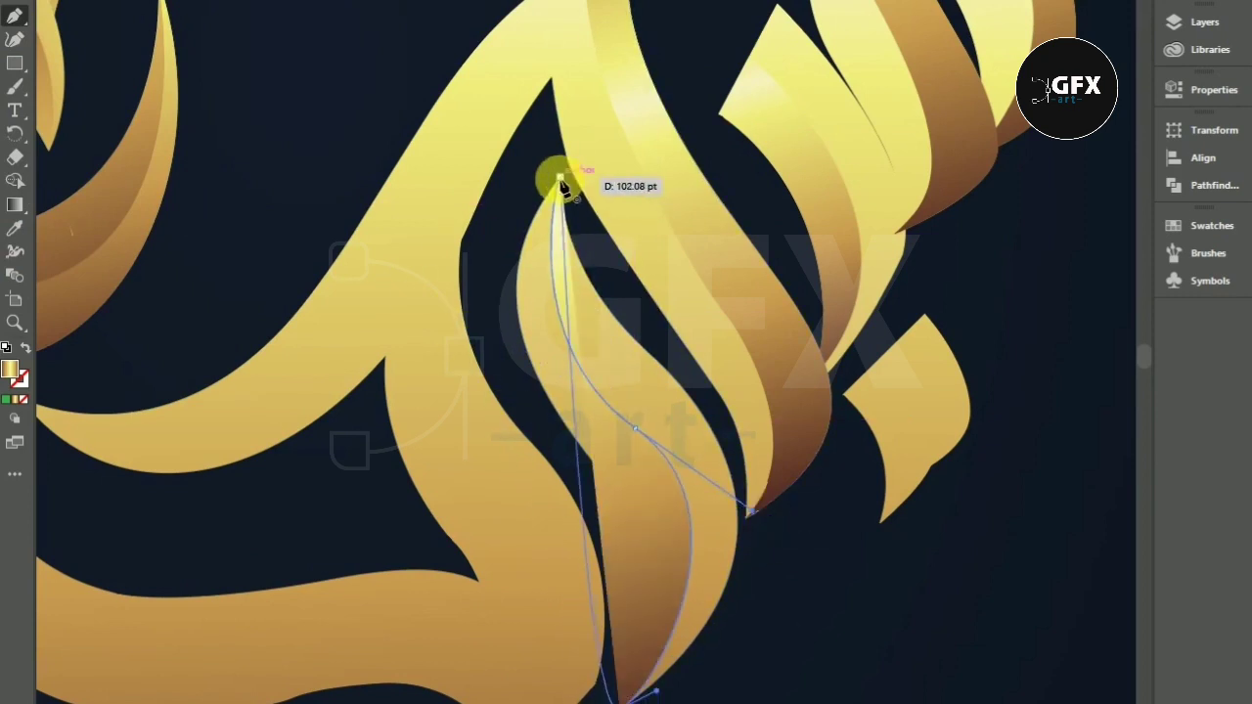
{"action": "left_click", "coordinate": [558, 182]}
{"action": "key", "text": "v"}
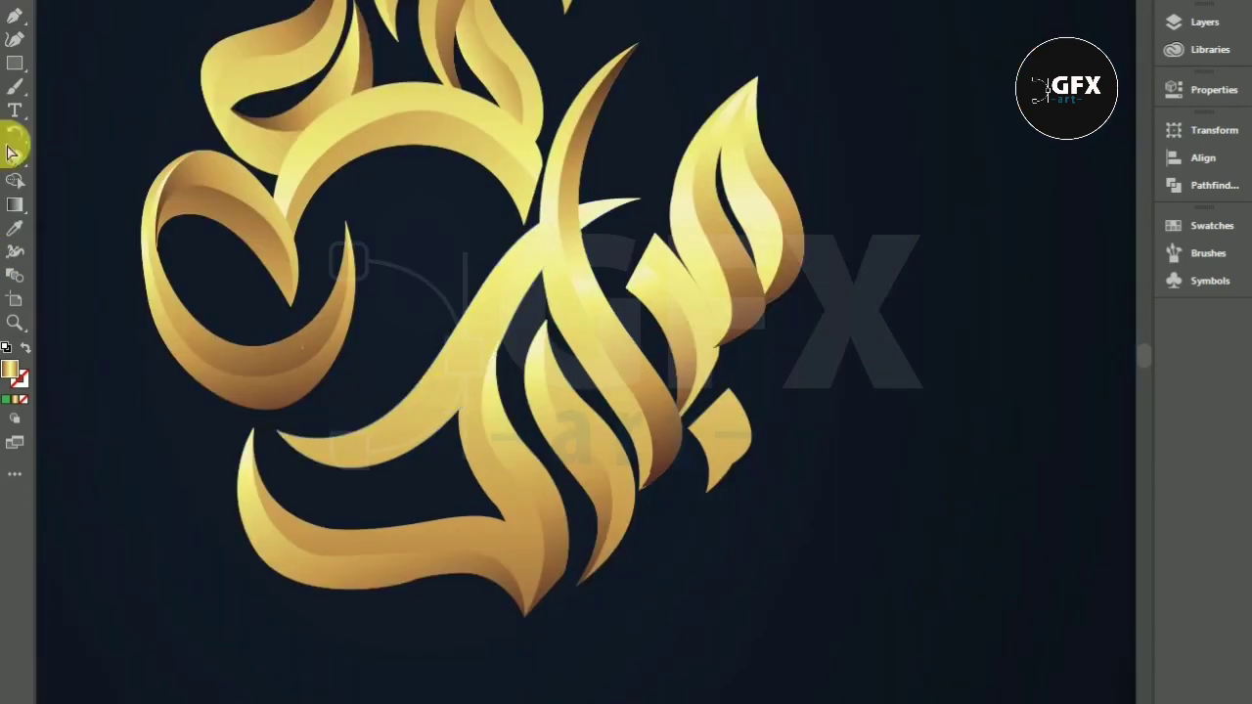
Step: Draw a closed curved shading shape along the lower diagonal sweeping stroke
{"action": "left_click", "coordinate": [278, 428]}
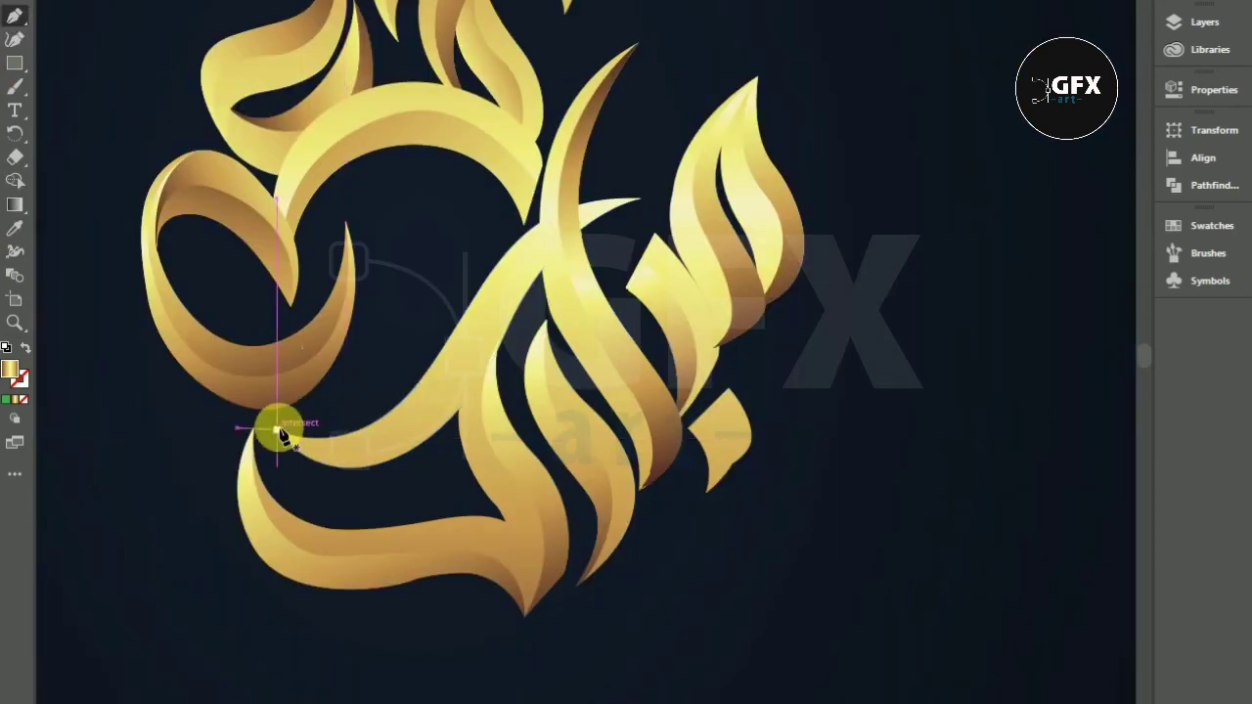
{"action": "left_click_drag", "start_coordinate": [460, 371], "coordinate": [533, 227]}
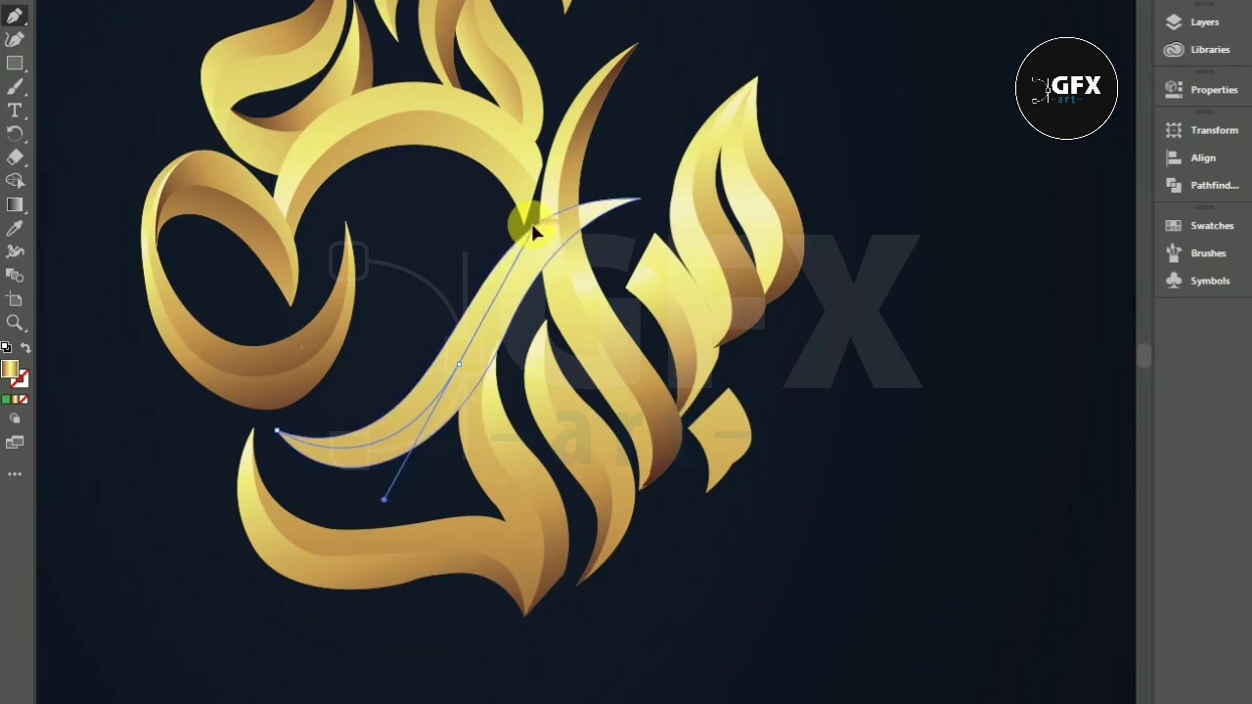
{"action": "left_click_drag", "start_coordinate": [638, 204], "coordinate": [703, 193]}
{"action": "left_click", "coordinate": [387, 198]}
{"action": "left_click_drag", "start_coordinate": [278, 430], "coordinate": [283, 440]}
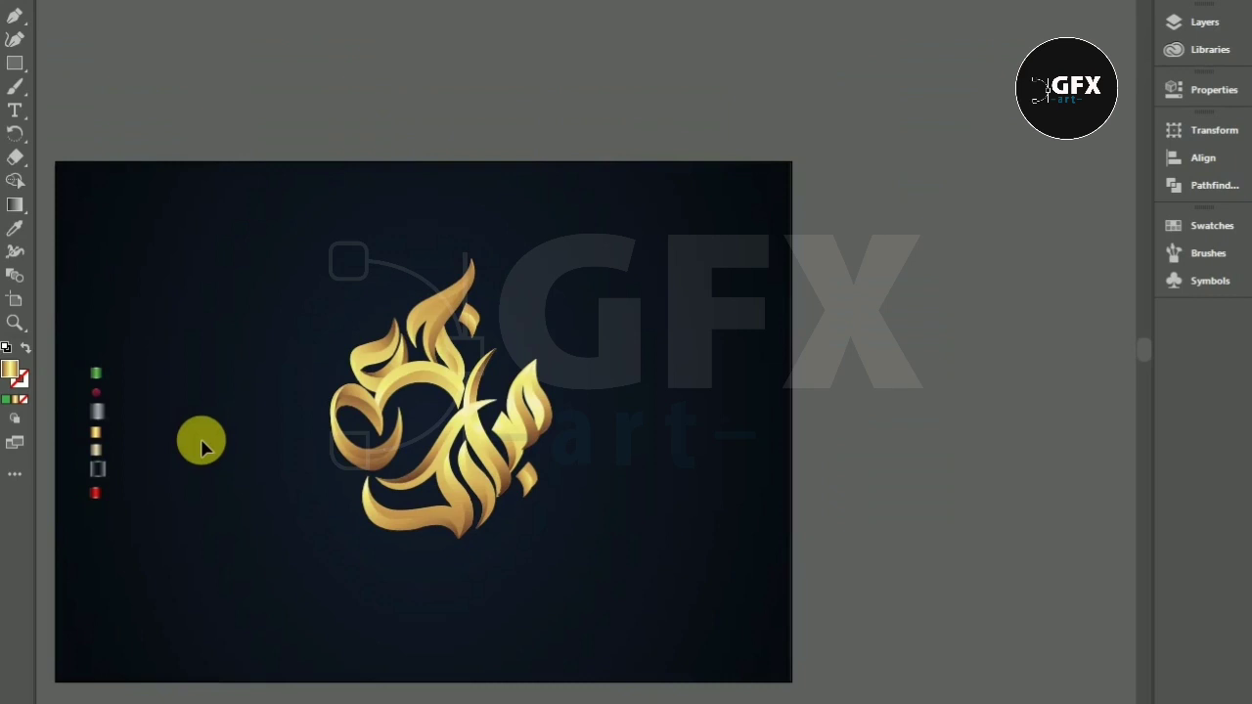
{"action": "scroll", "coordinate": [245, 425], "scroll_direction": "up", "scroll_amount": 2}
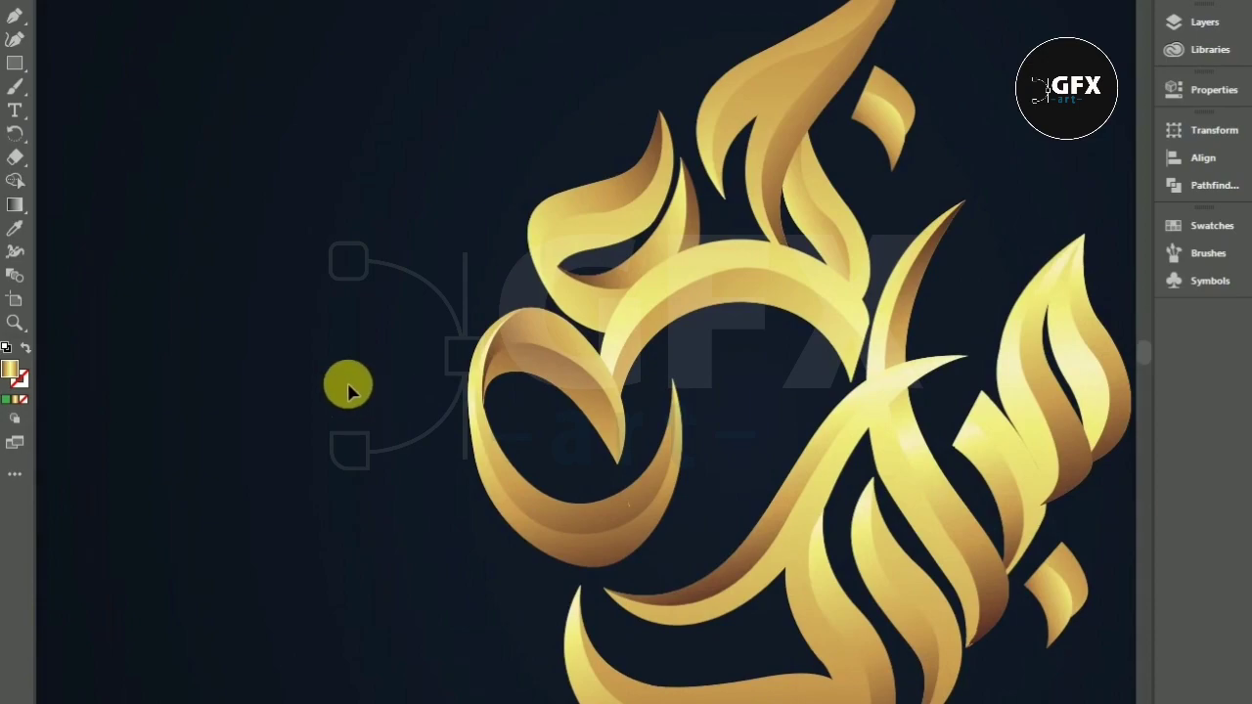
{"action": "scroll", "coordinate": [347, 383], "scroll_direction": "up", "scroll_amount": 1}
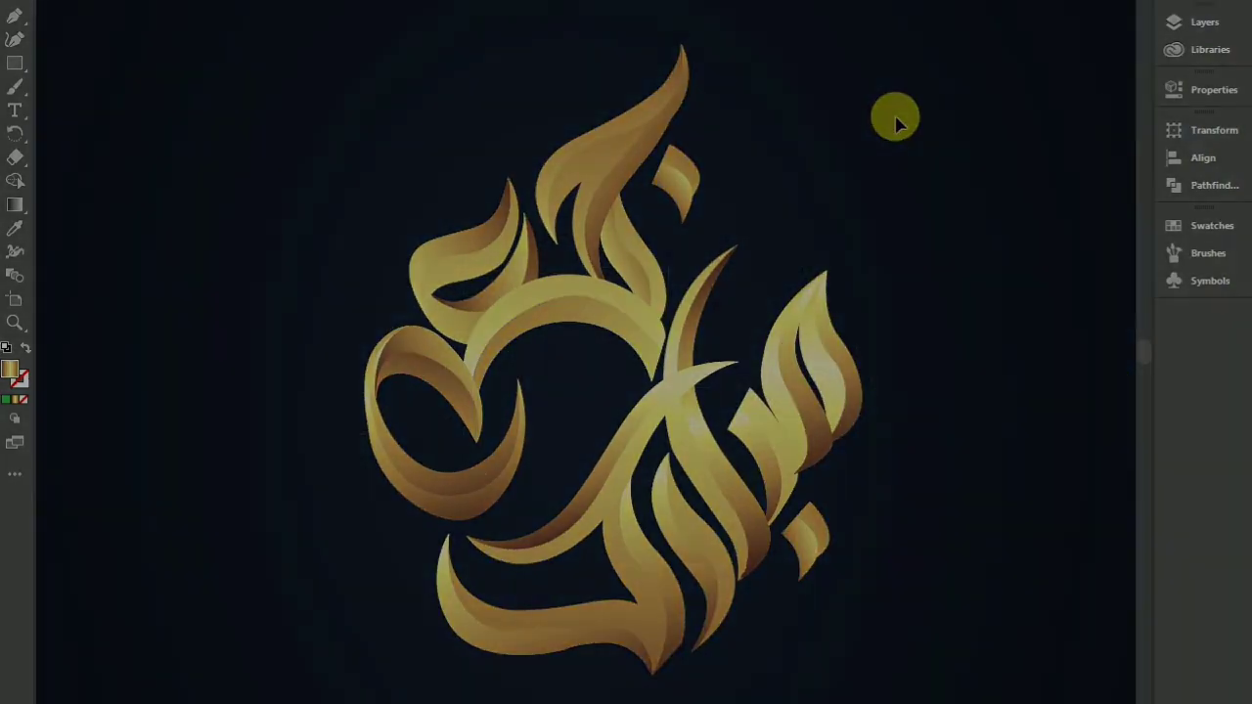